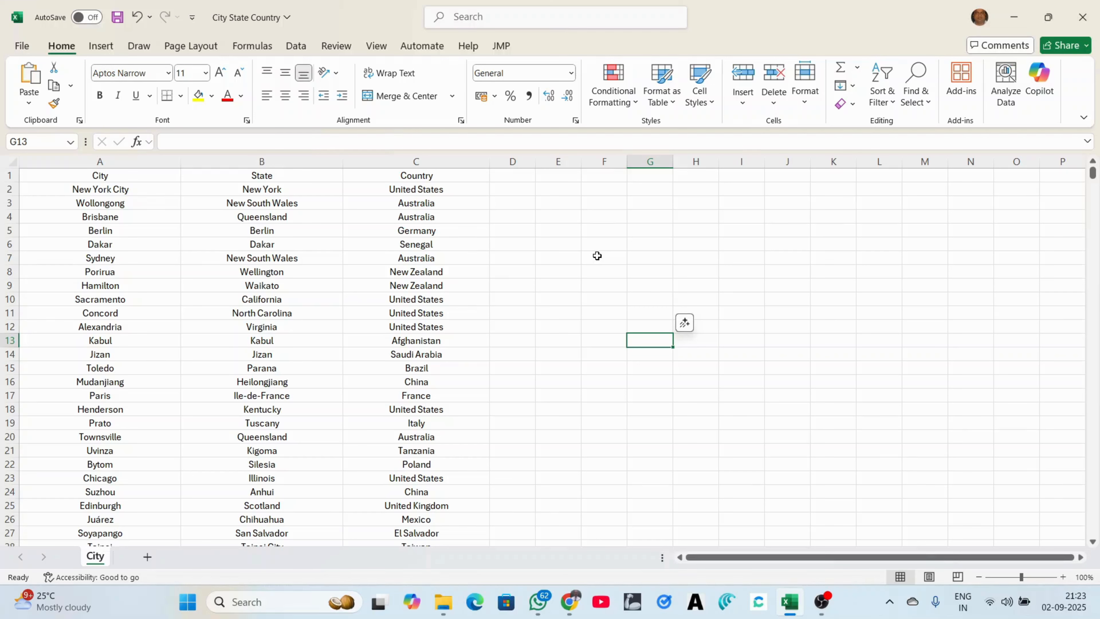
Check how far the data runs, from the Country header down to the last row
left_click(428, 177)
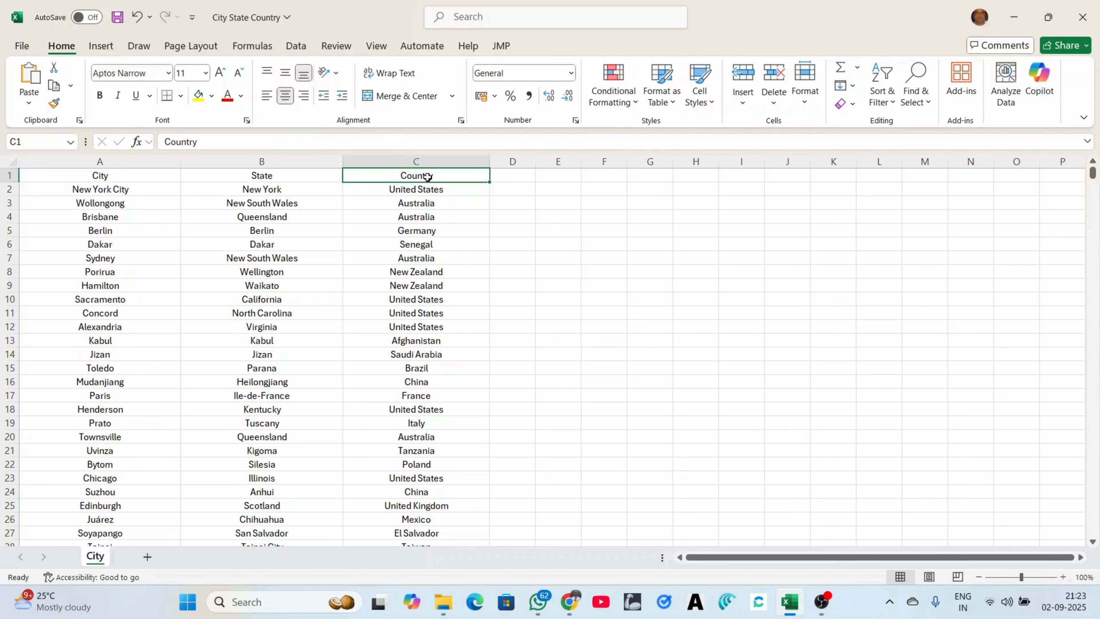
key("ctrl+Down")
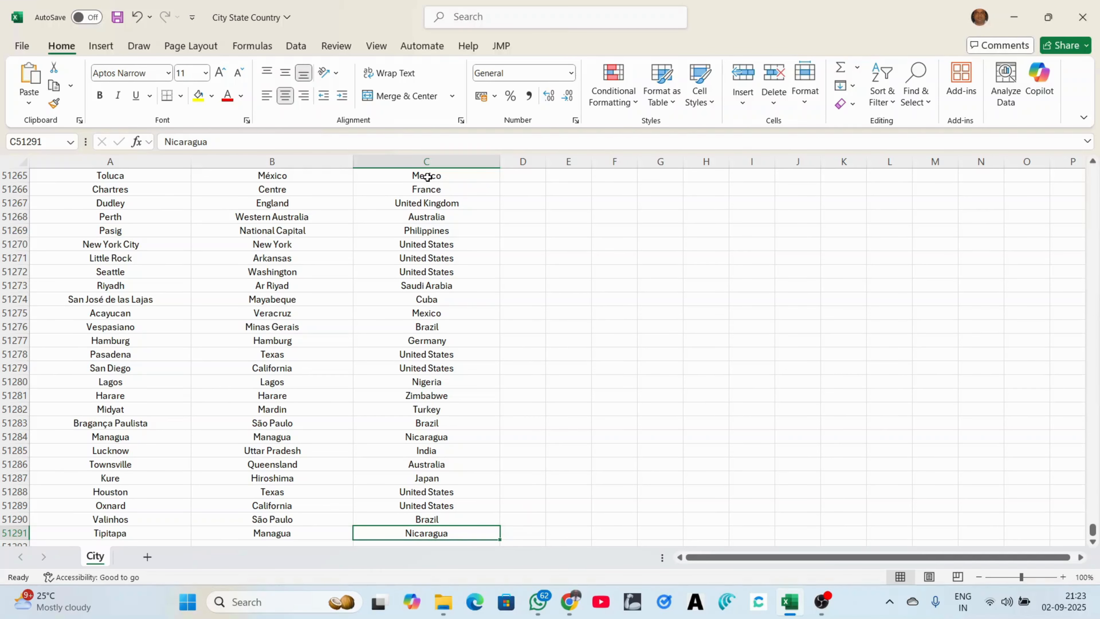
key("ctrl+Up")
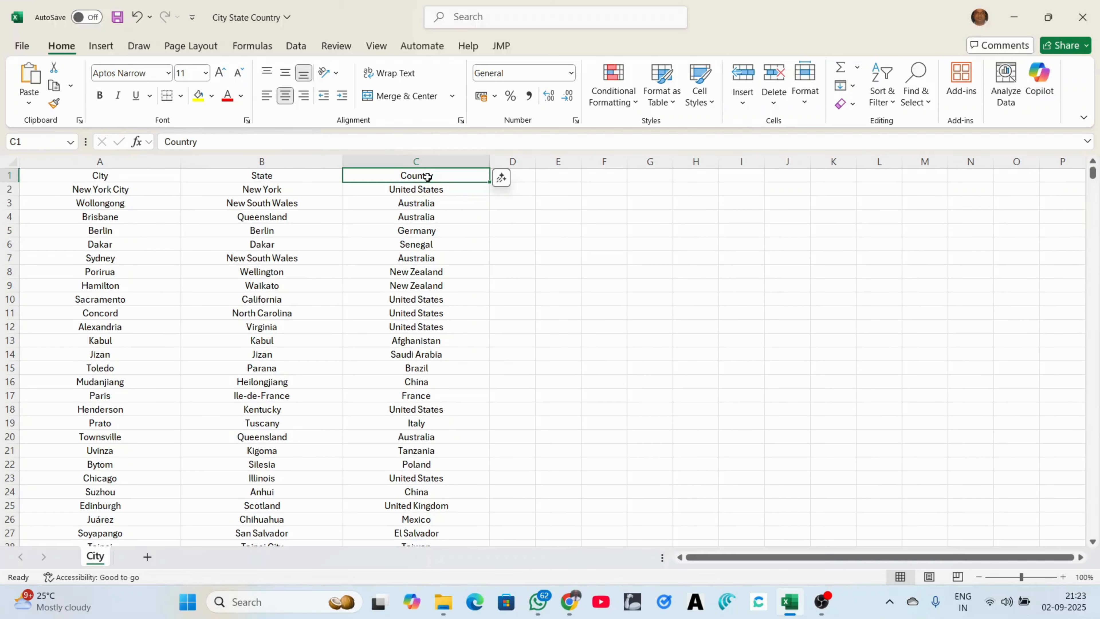
Select the full range A1:C51291 and start Create Table with Ctrl+T
left_click(151, 177)
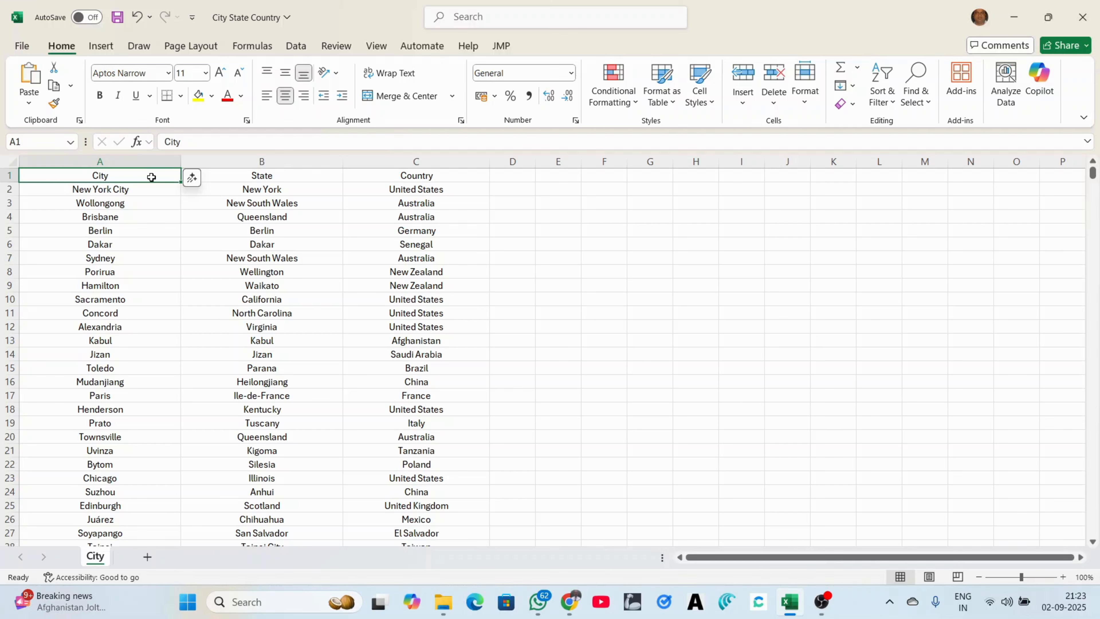
key("ctrl+shift+Right")
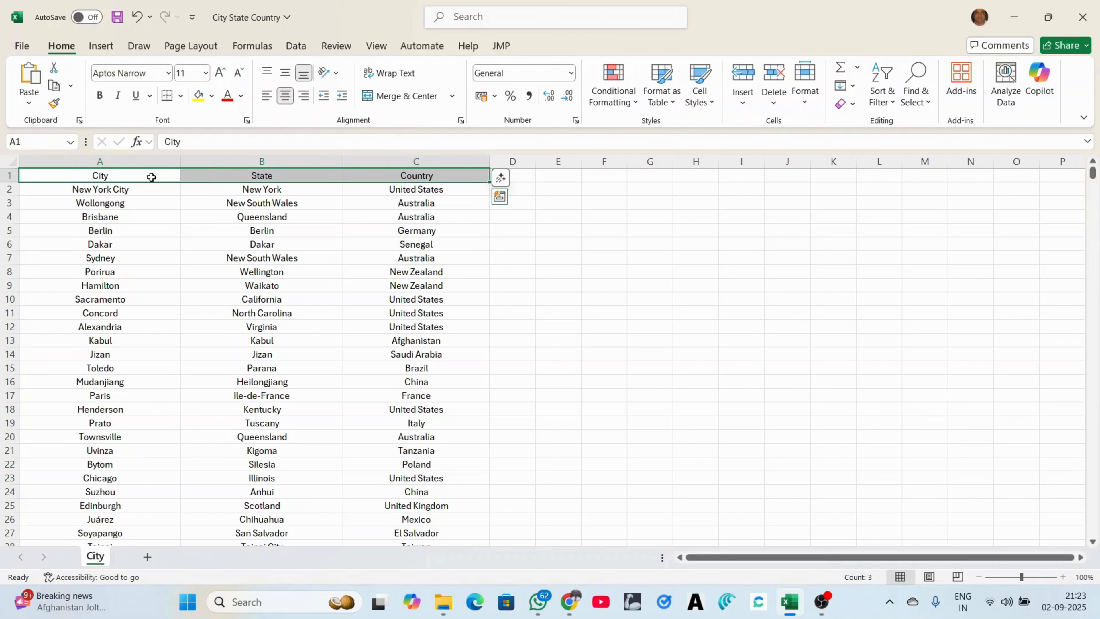
key("ctrl+shift+Down")
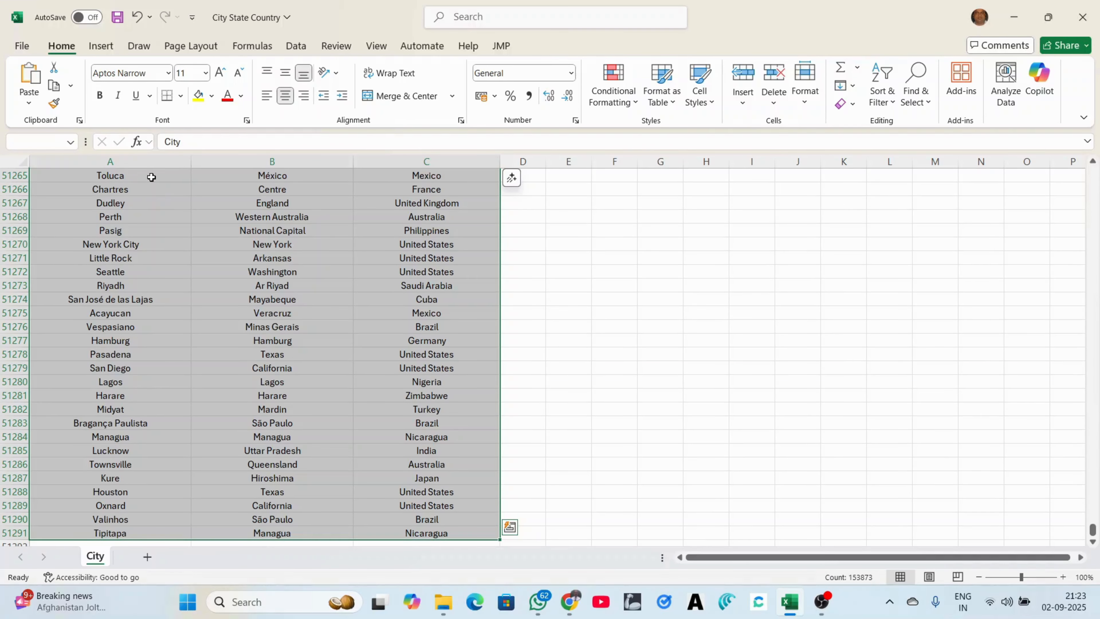
key("ctrl+t")
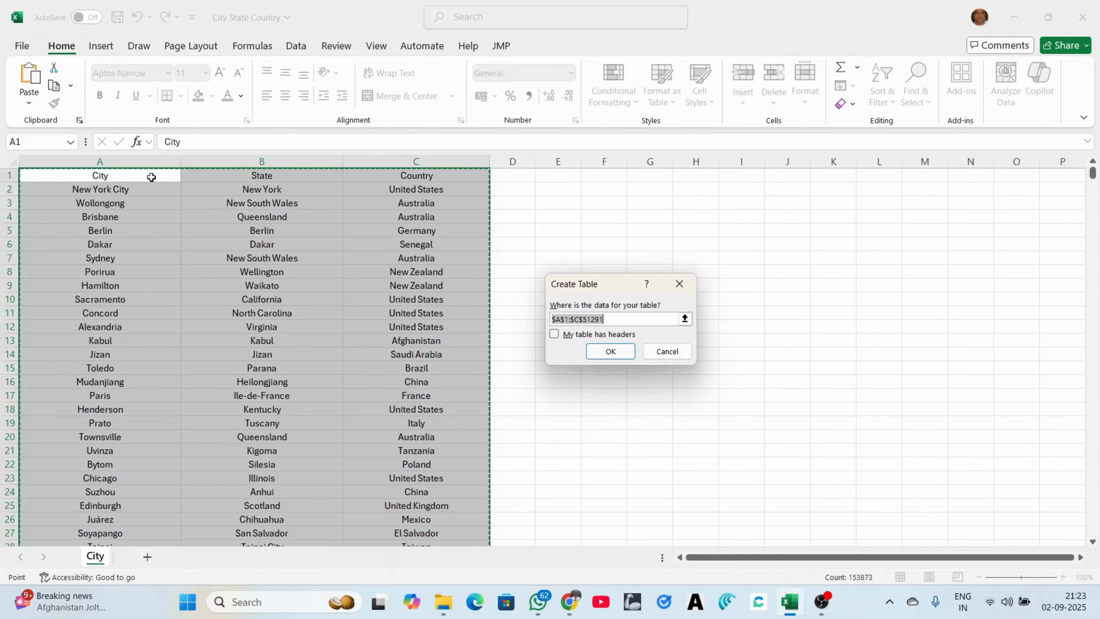
Create Table1 from the range with 'My table has headers' ticked, then select D1
left_click(555, 334)
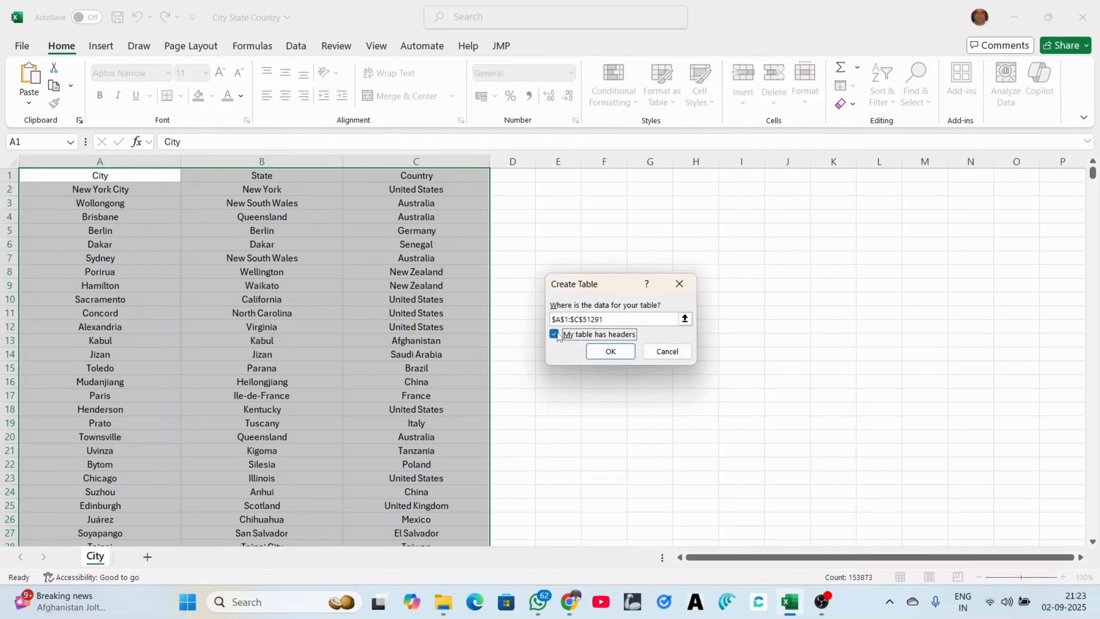
left_click(615, 352)
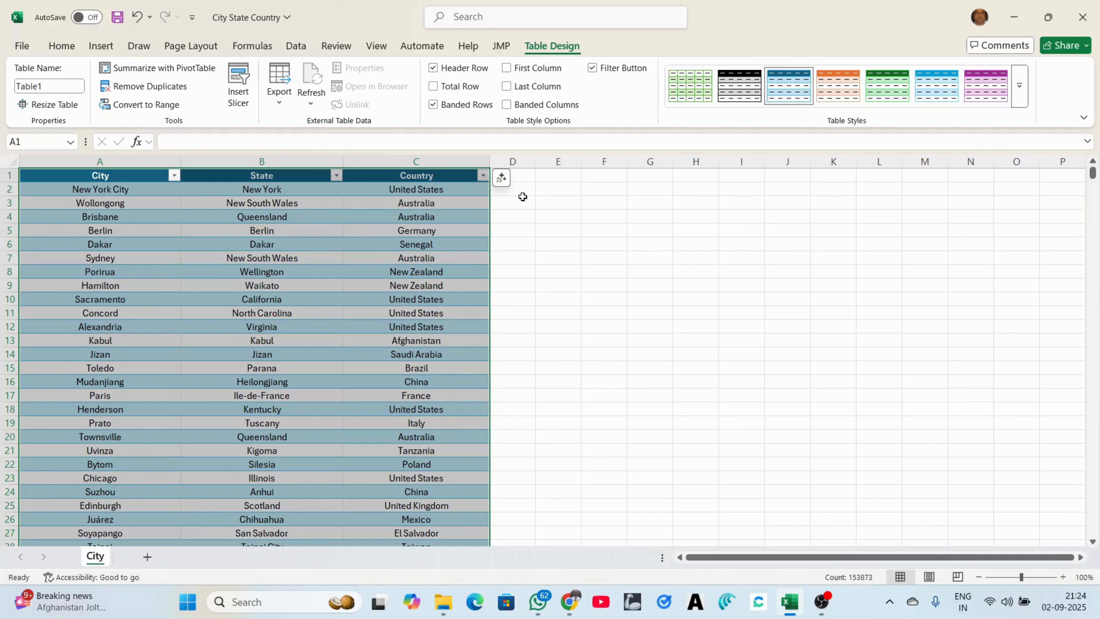
left_click(523, 176)
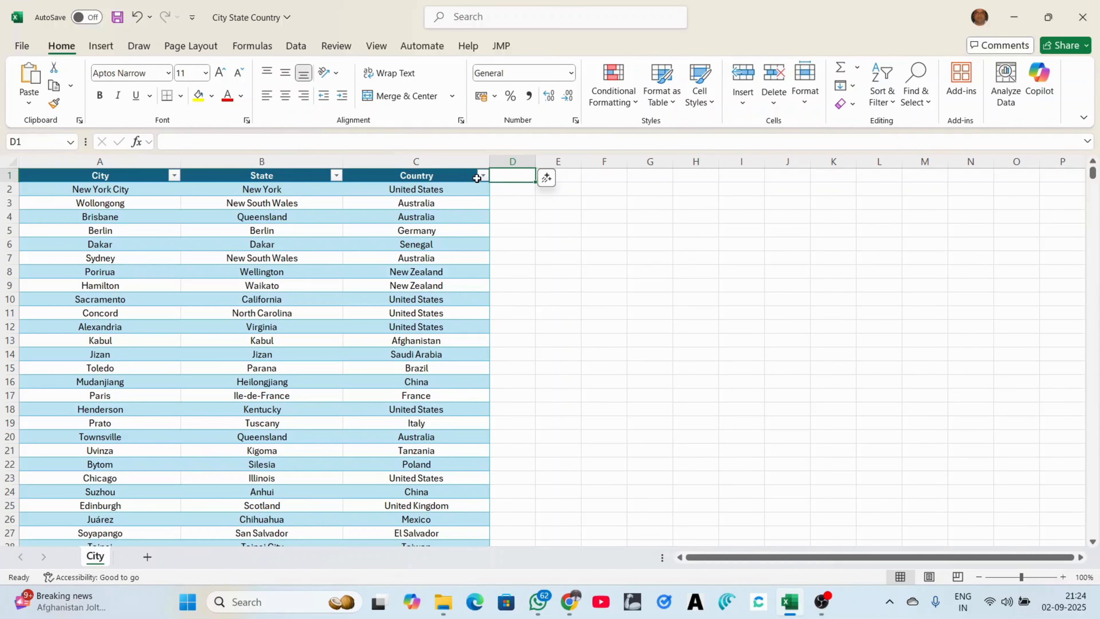
Filter the Country column to India only, leaving 1555 of 51290 records
left_click(481, 176)
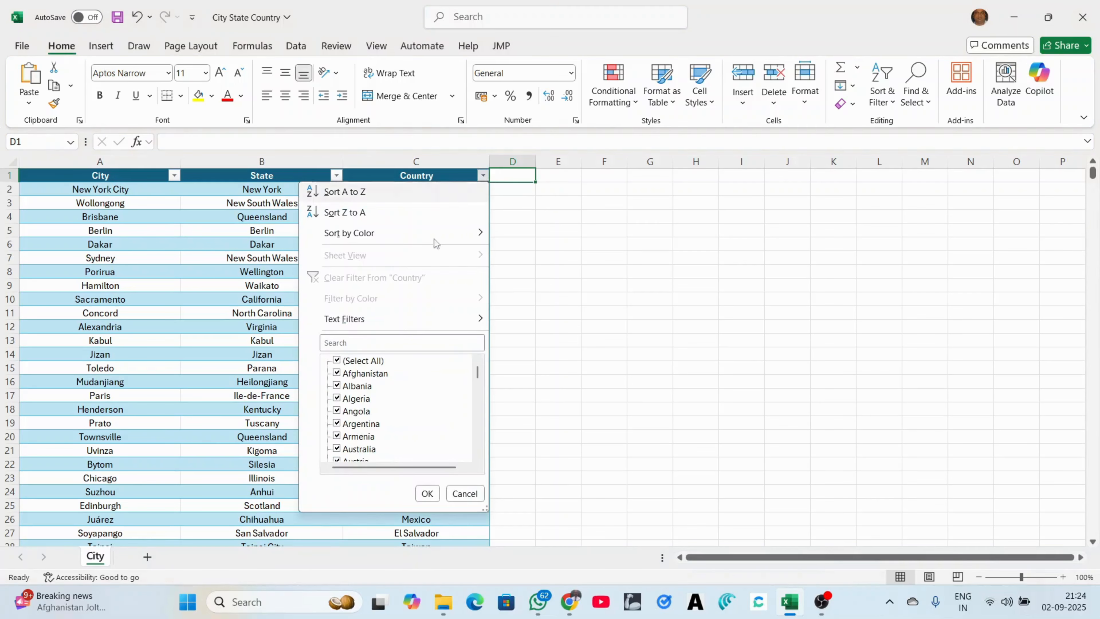
left_click(378, 343)
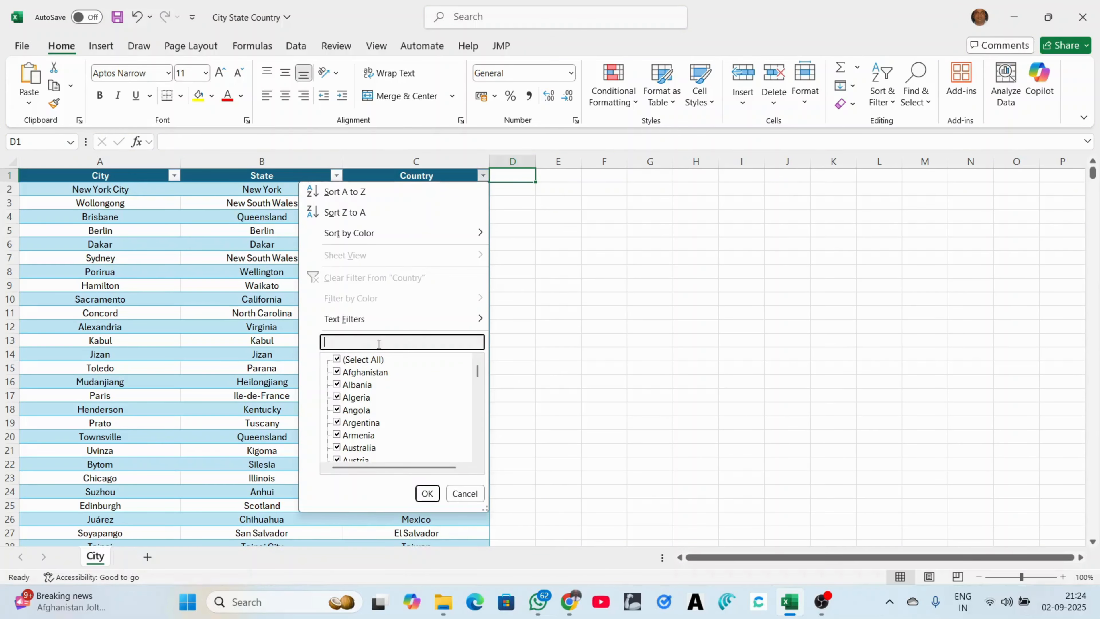
type("Ind")
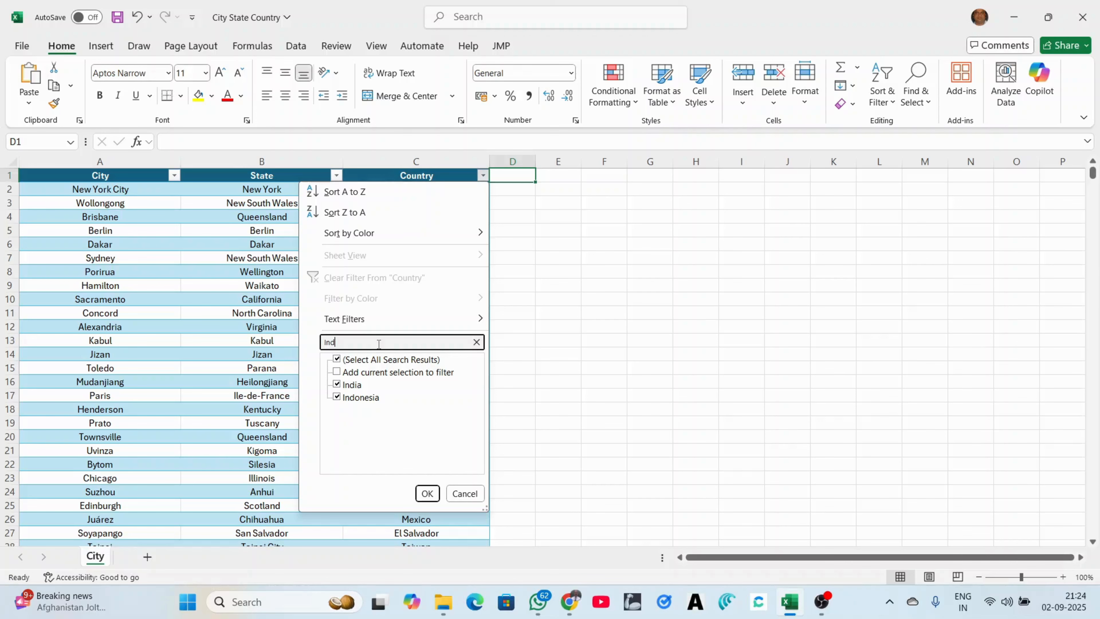
type("ia")
left_click(337, 359)
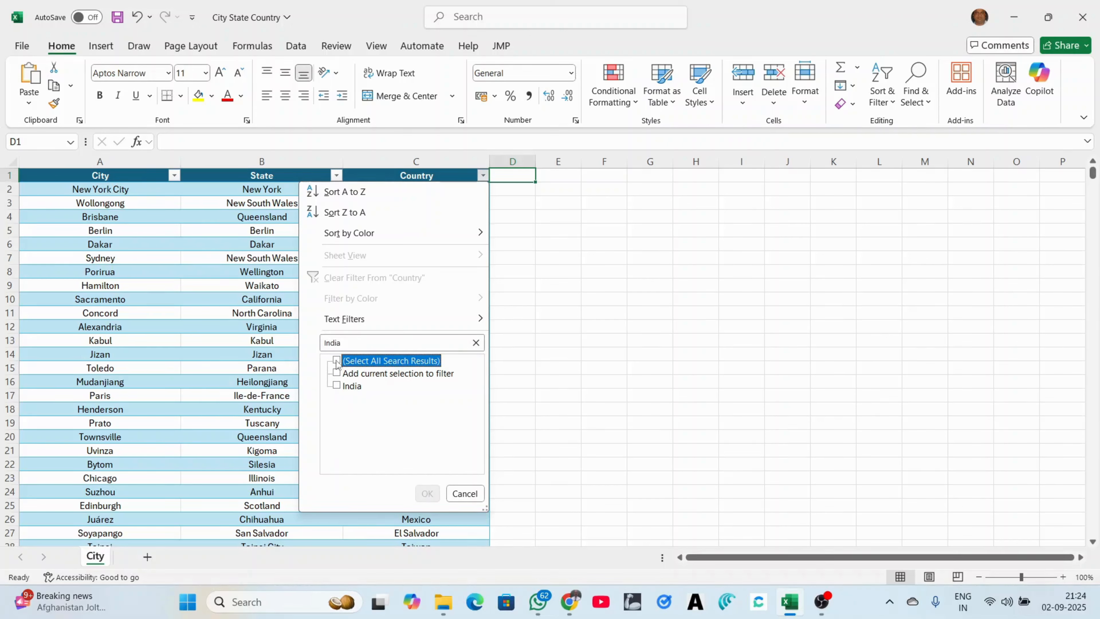
left_click(336, 385)
left_click(427, 493)
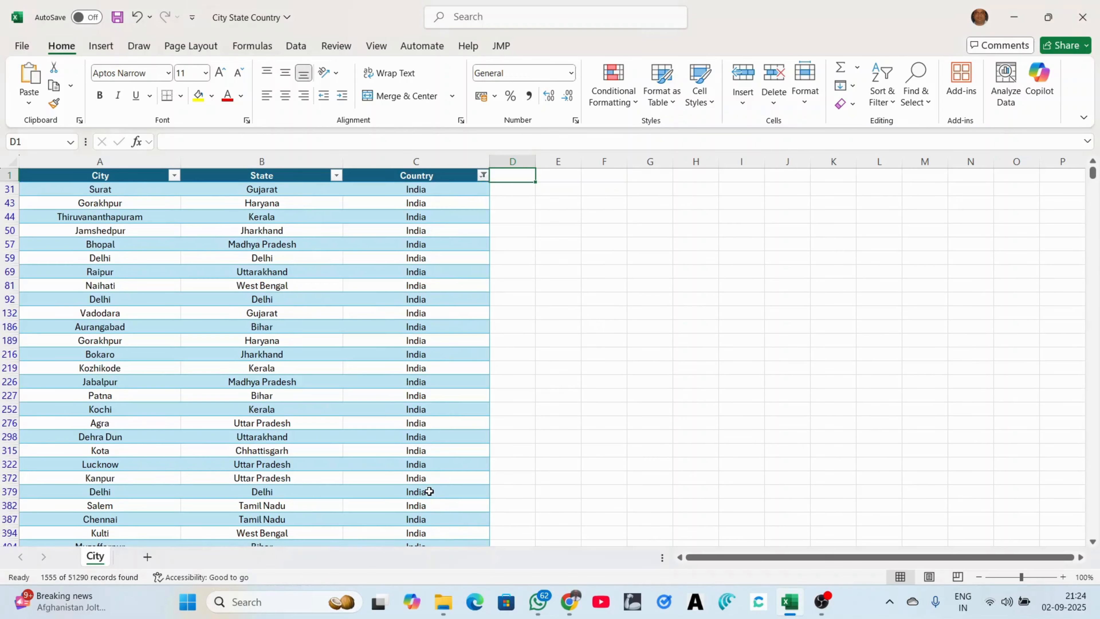
scroll(622, 415, "down", 11)
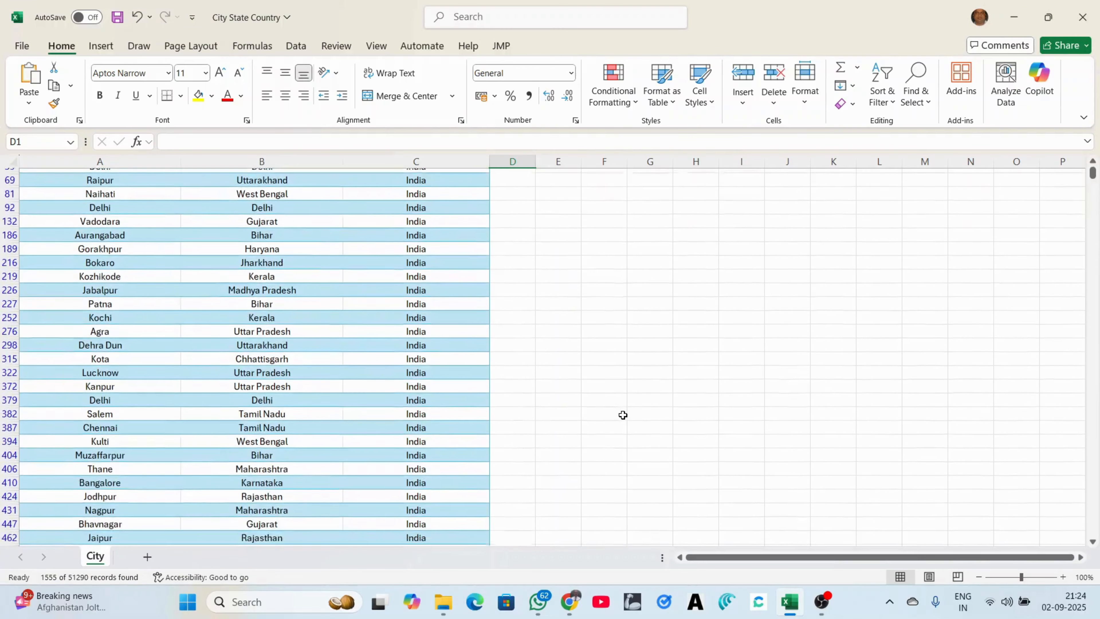
scroll(623, 415, "up", 12)
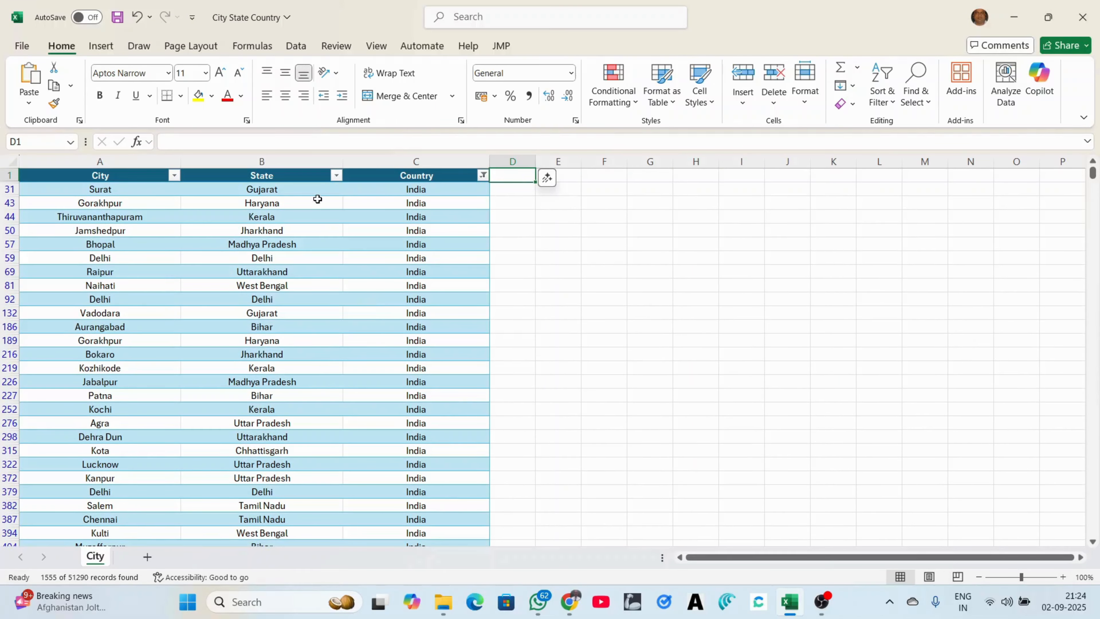
Filter the State column to Uttar Pradesh only, leaving 212 records
left_click(336, 176)
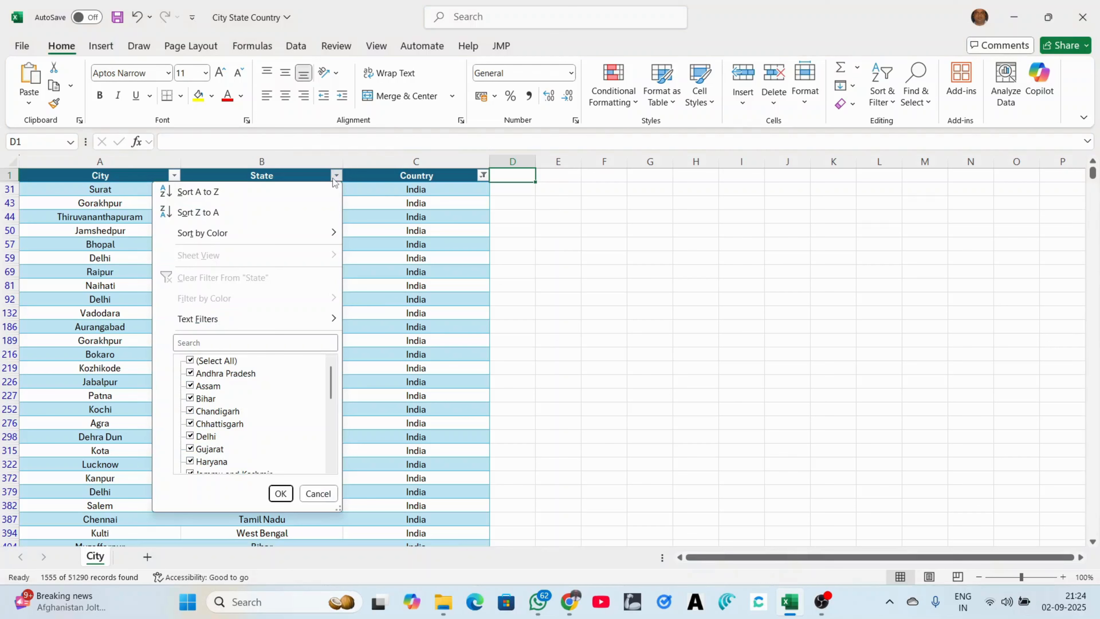
left_click(252, 341)
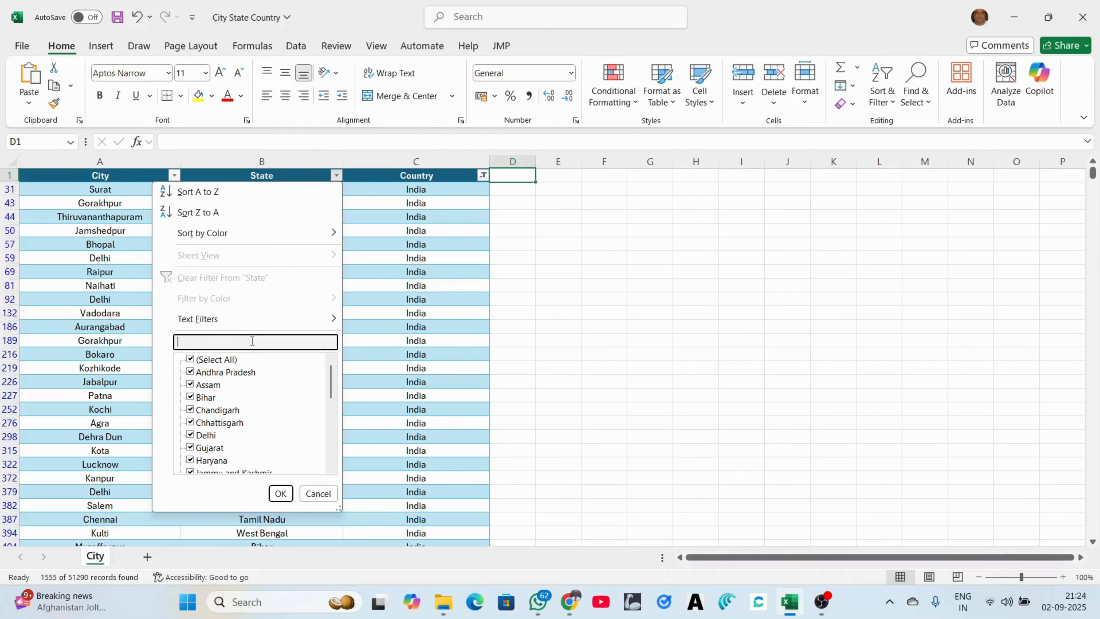
type("utta")
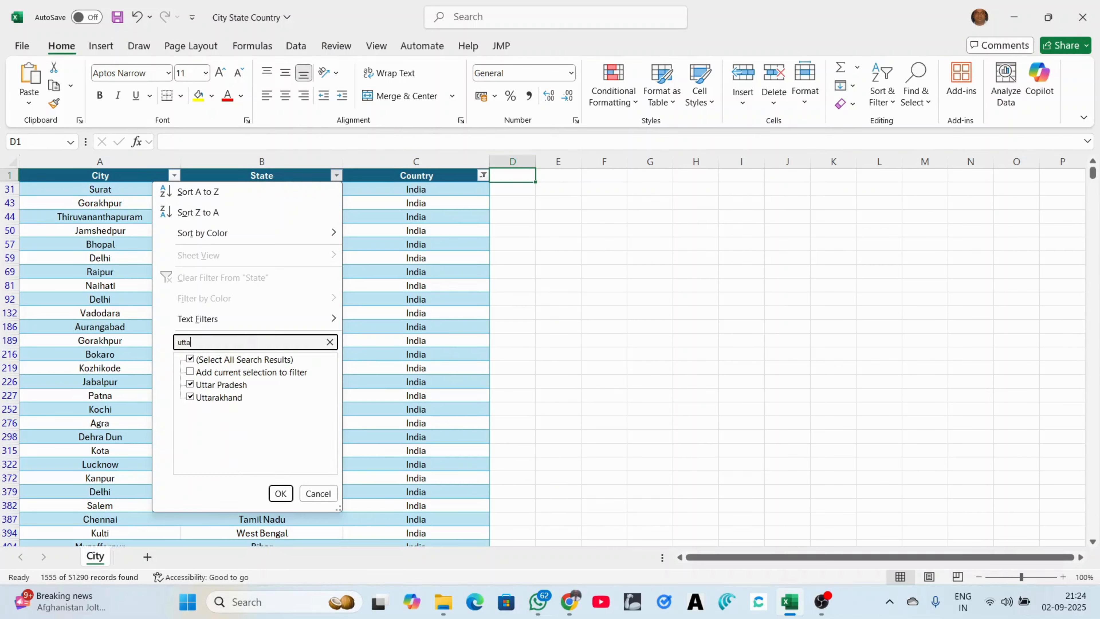
type("r")
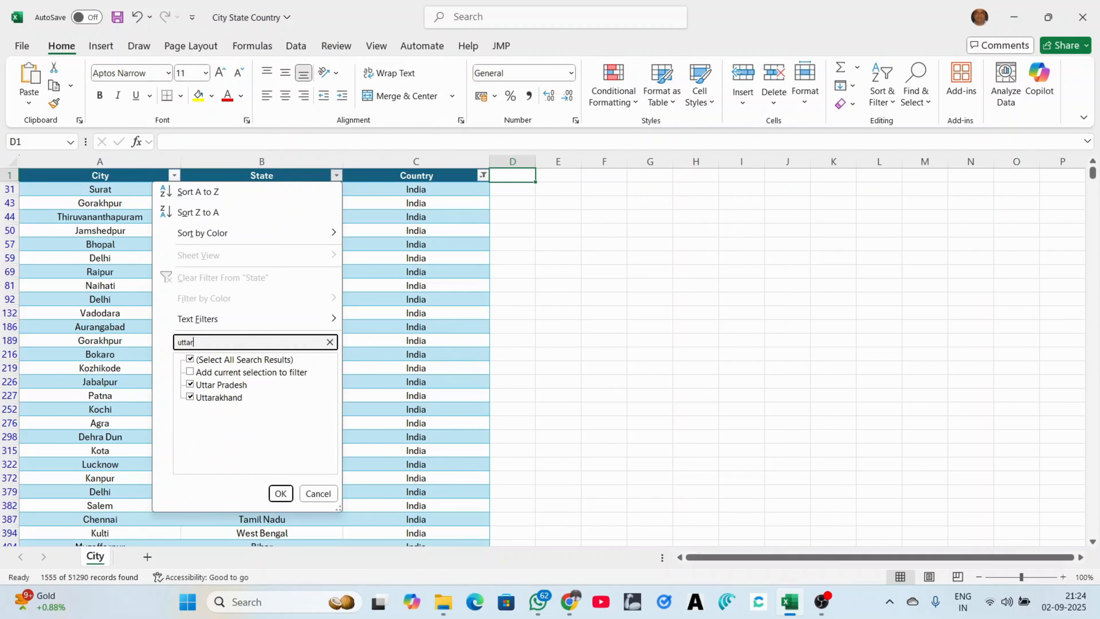
left_click(191, 361)
left_click(190, 384)
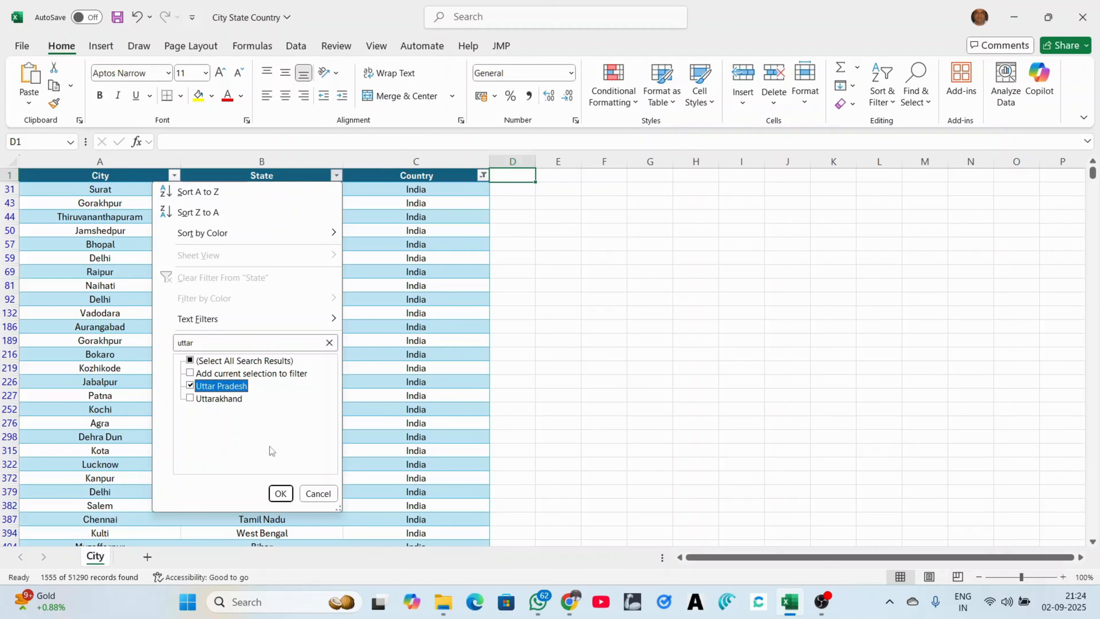
left_click(281, 493)
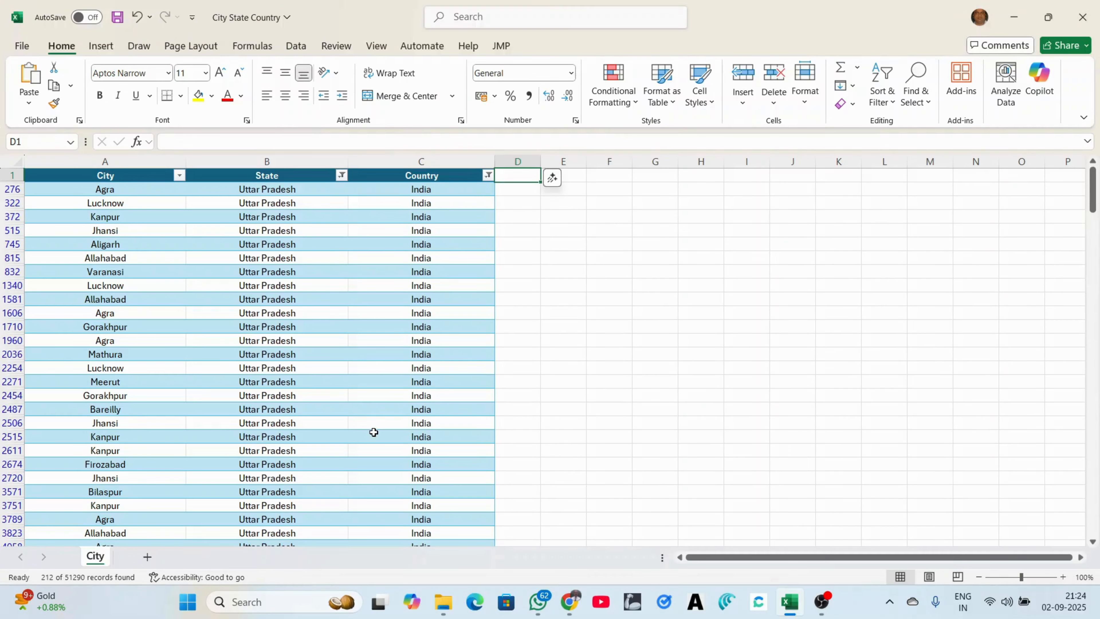
scroll(373, 432, "down", 7)
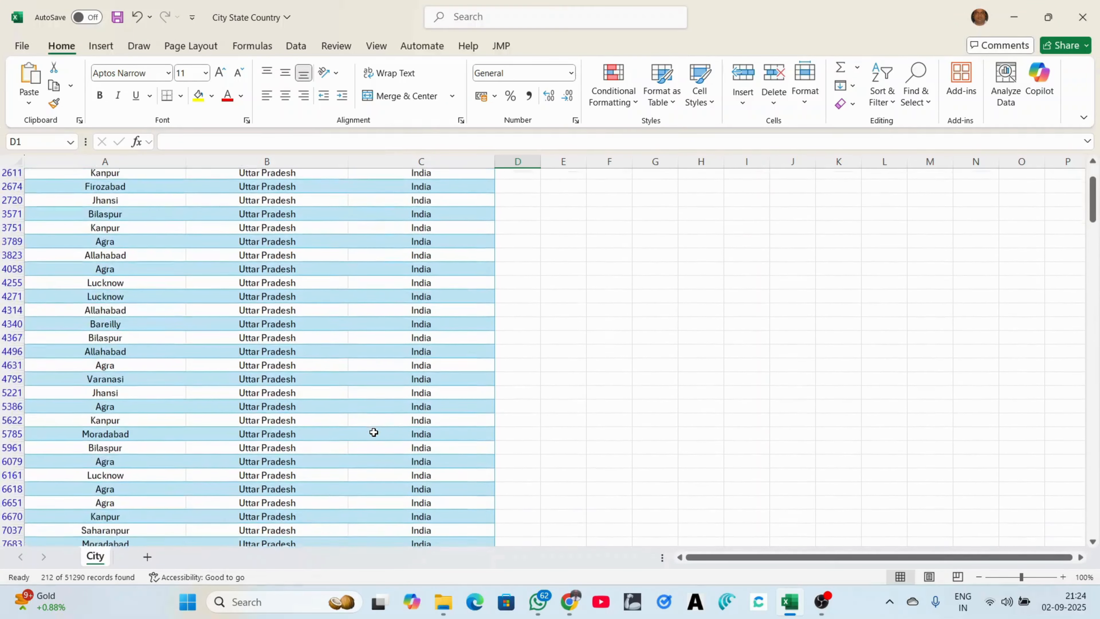
scroll(374, 432, "down", 20)
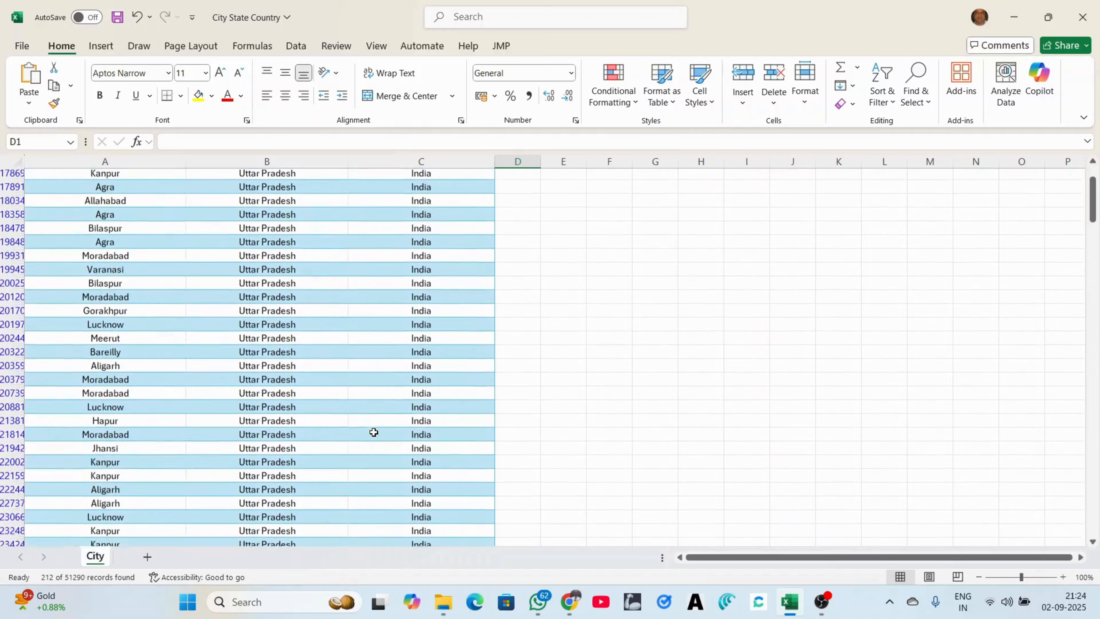
scroll(374, 432, "down", 5)
scroll(374, 432, "up", 12)
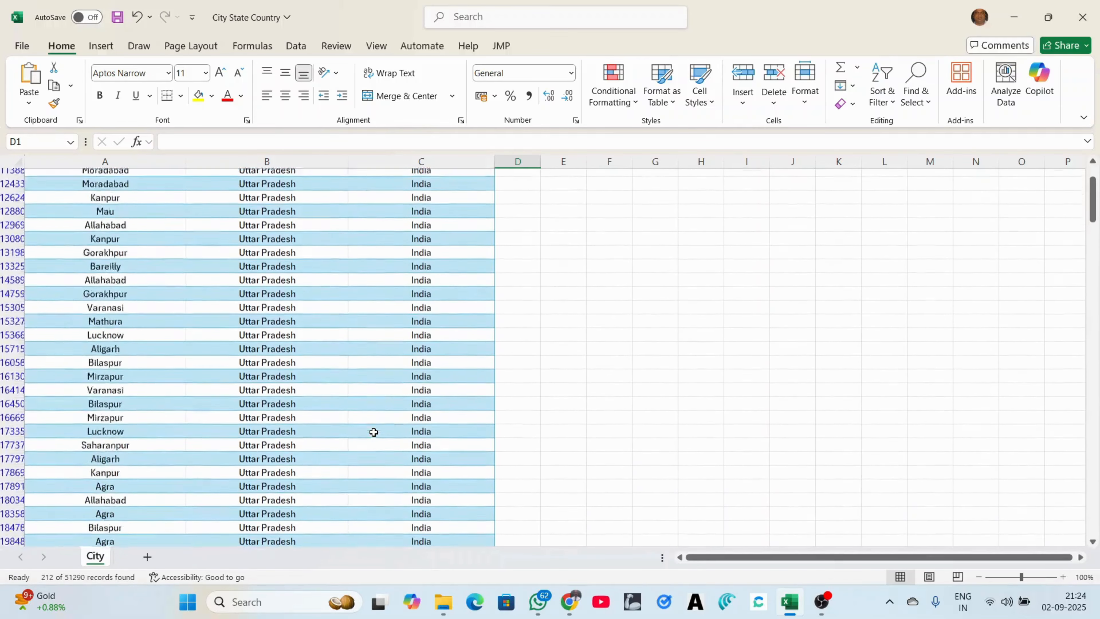
scroll(374, 432, "up", 20)
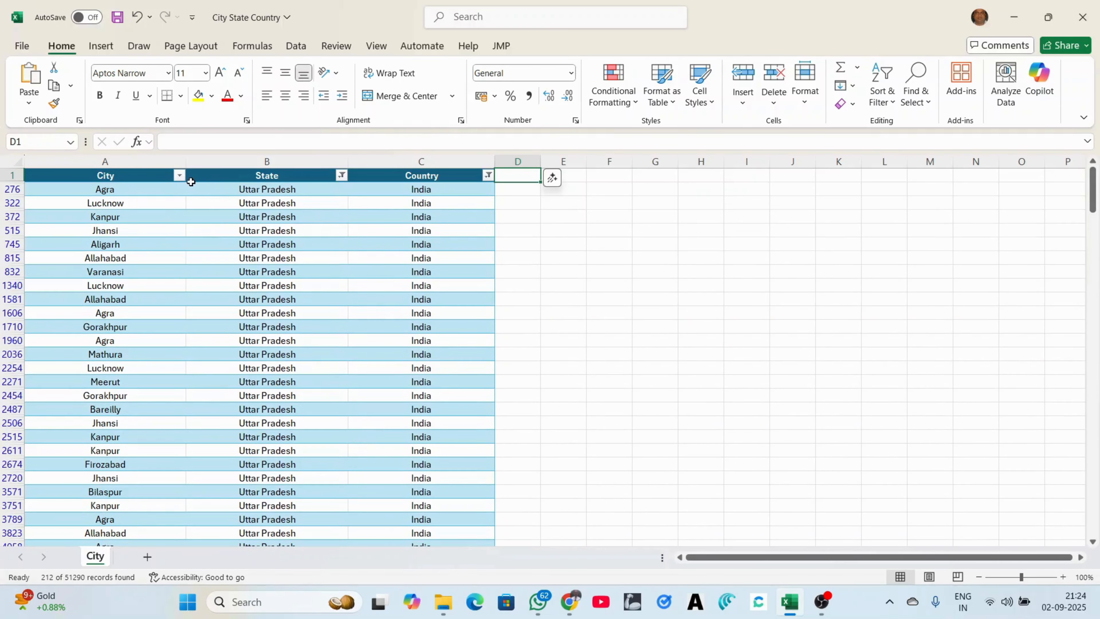
Filter the City column to Ghaziabad only
left_click(178, 176)
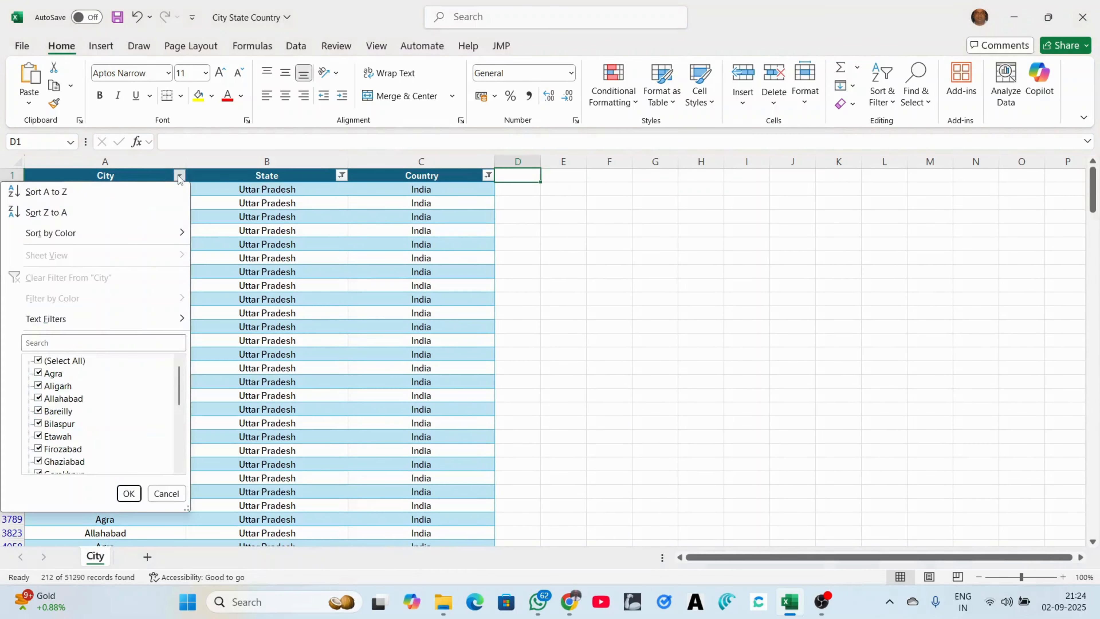
left_click(89, 341)
type("gha")
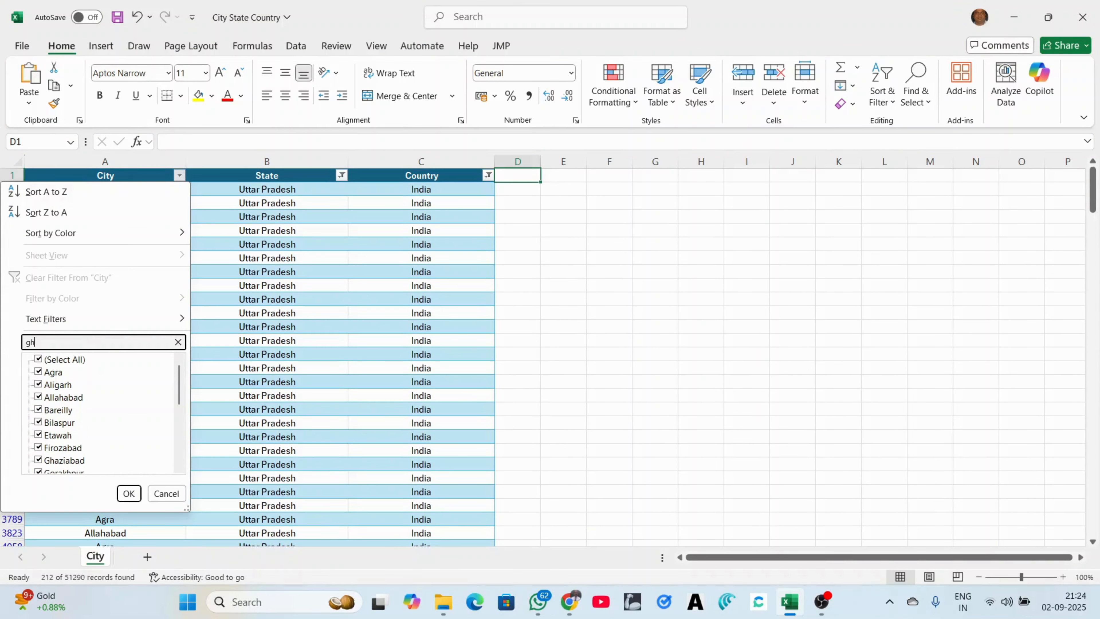
left_click(39, 359)
left_click(39, 385)
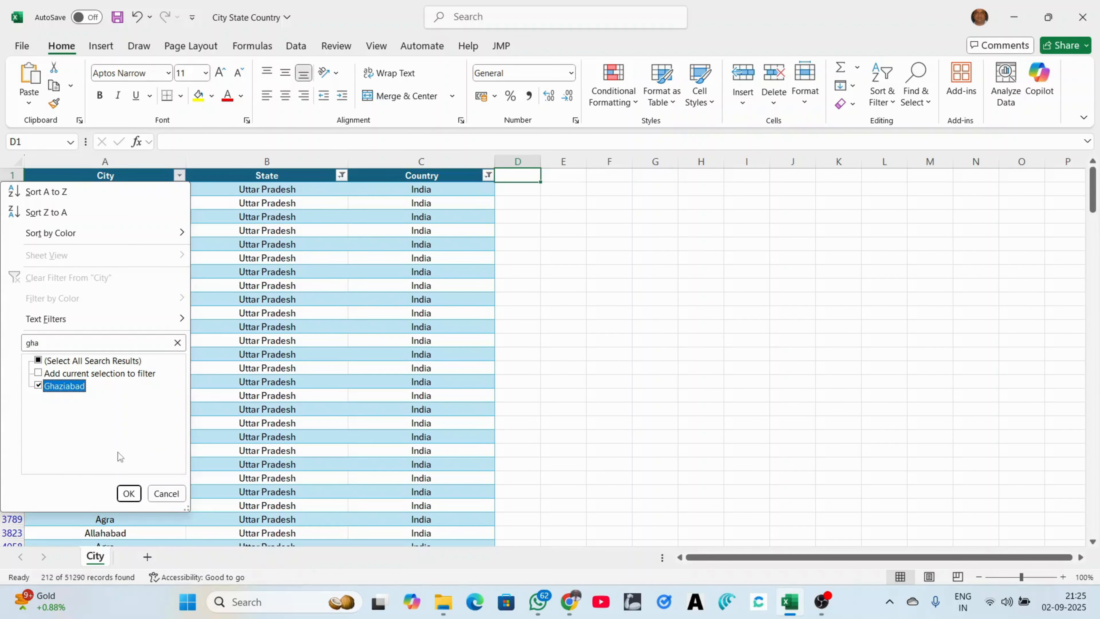
left_click(129, 493)
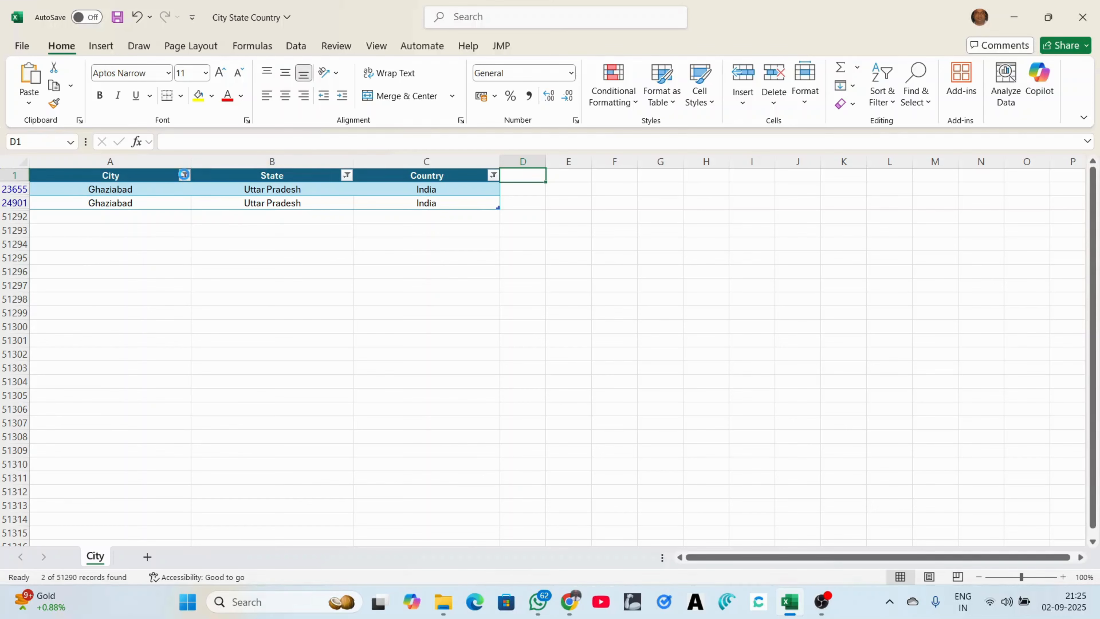
Switch the City filter from Ghaziabad to Lucknow, leaving 27 records
left_click(185, 175)
left_click(91, 342)
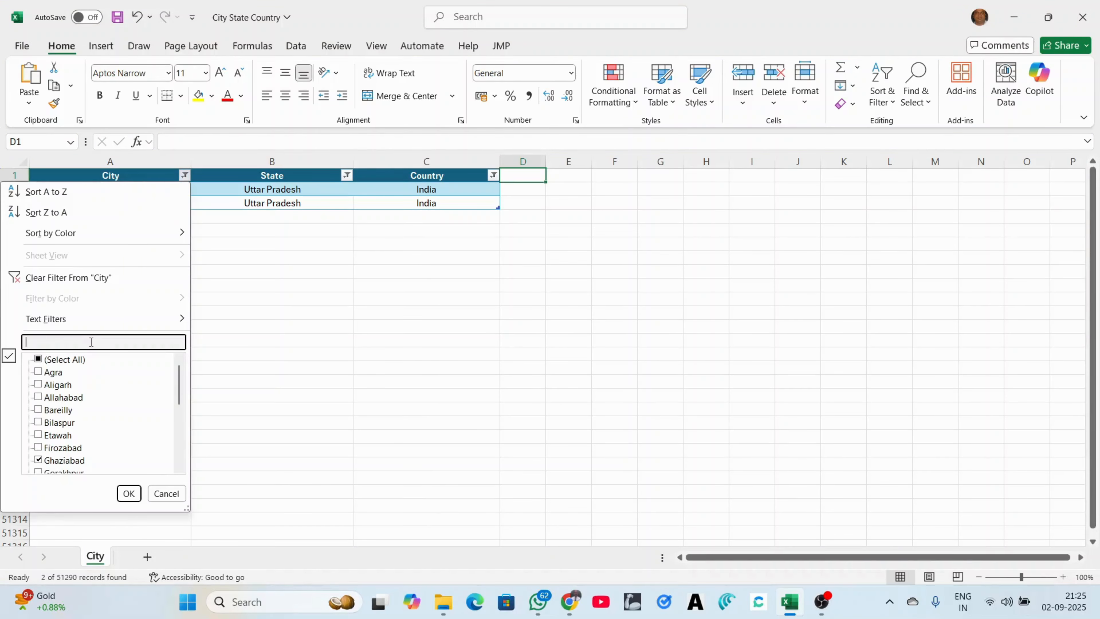
left_click(40, 358)
left_click(74, 342)
type("kuckno")
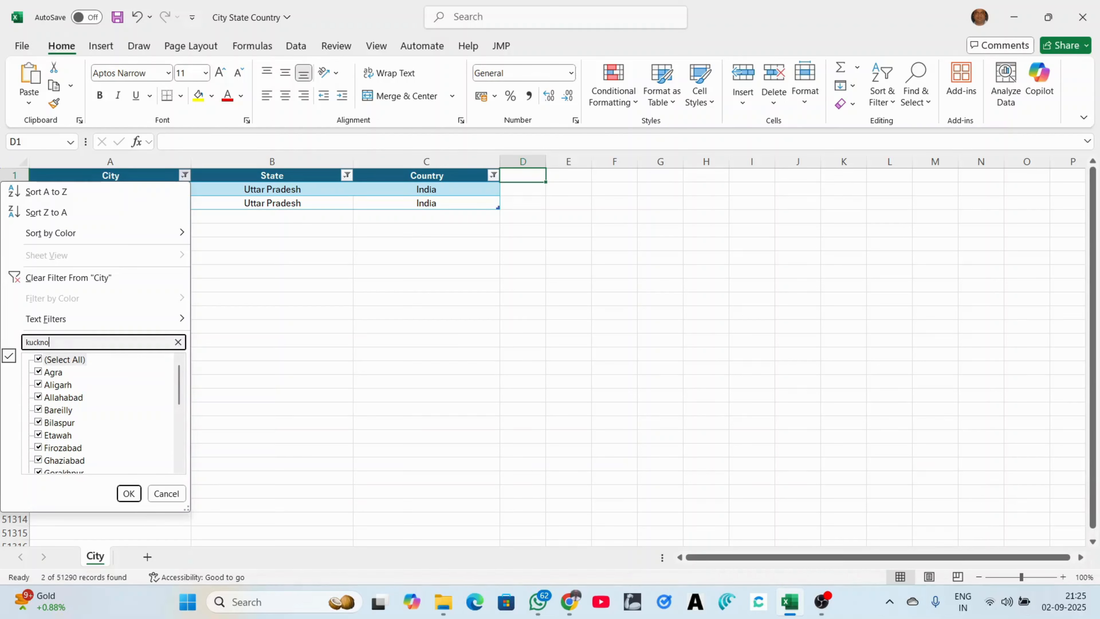
type("w")
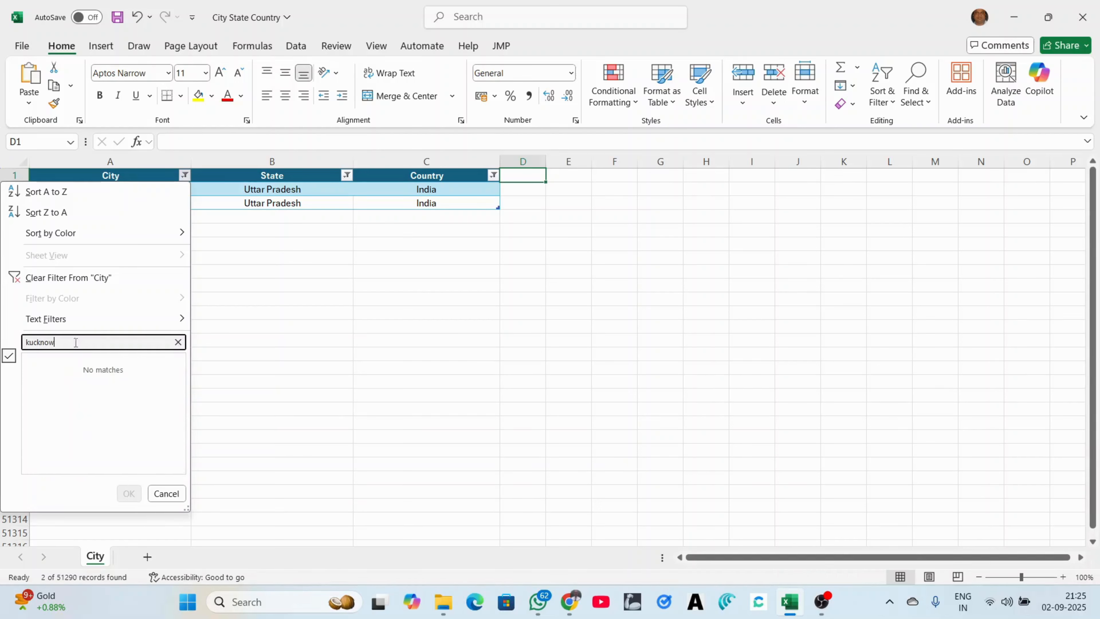
left_click(28, 343)
key("Delete")
type("l")
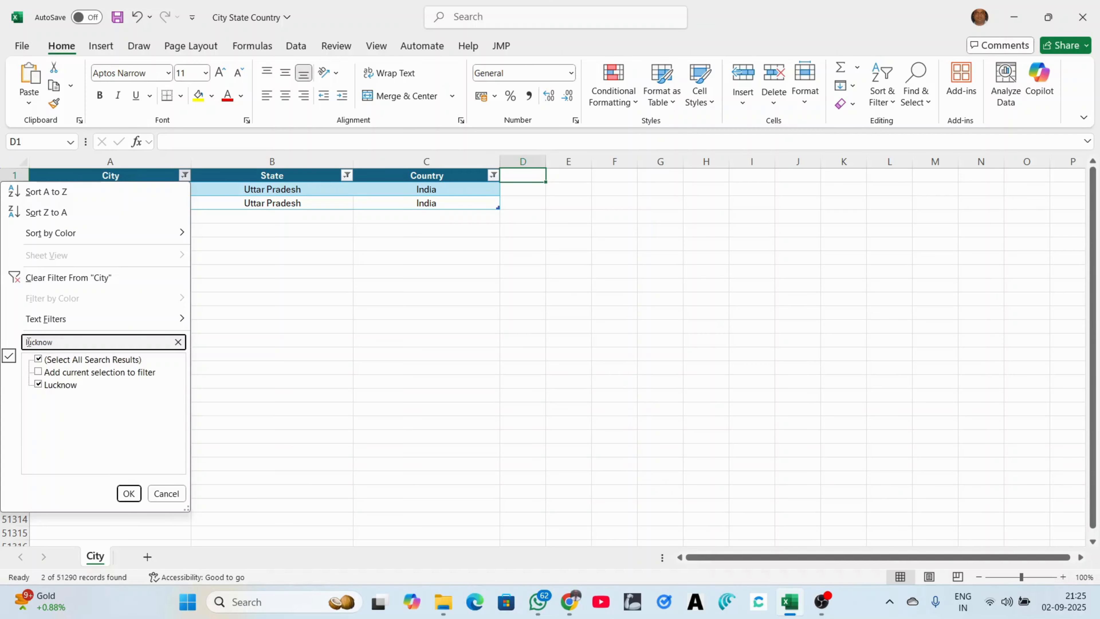
left_click(38, 359)
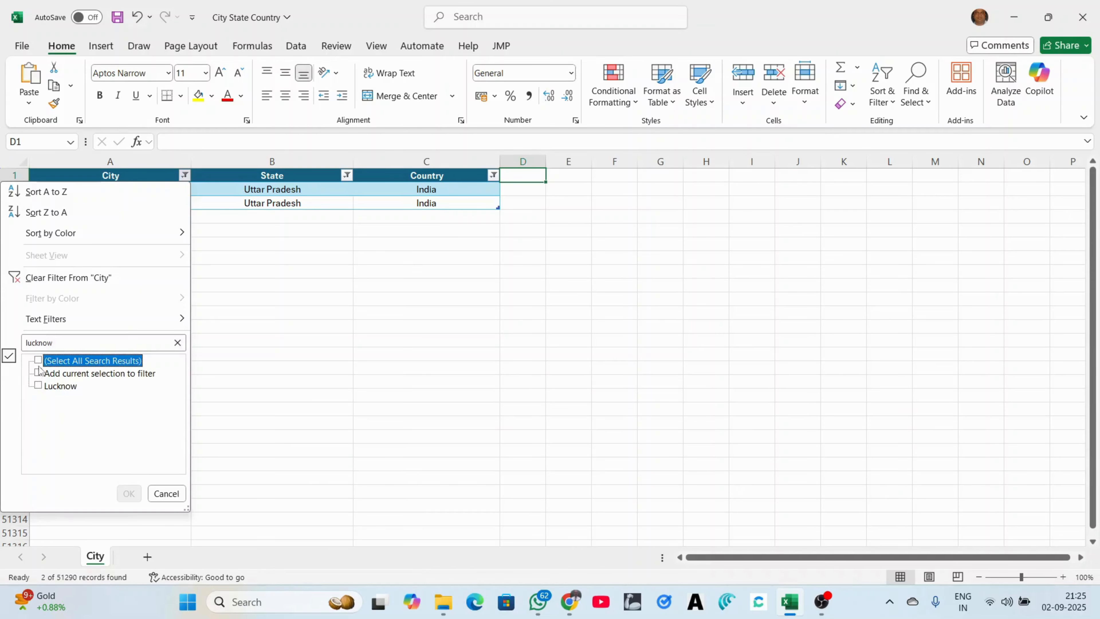
left_click(38, 386)
left_click(129, 493)
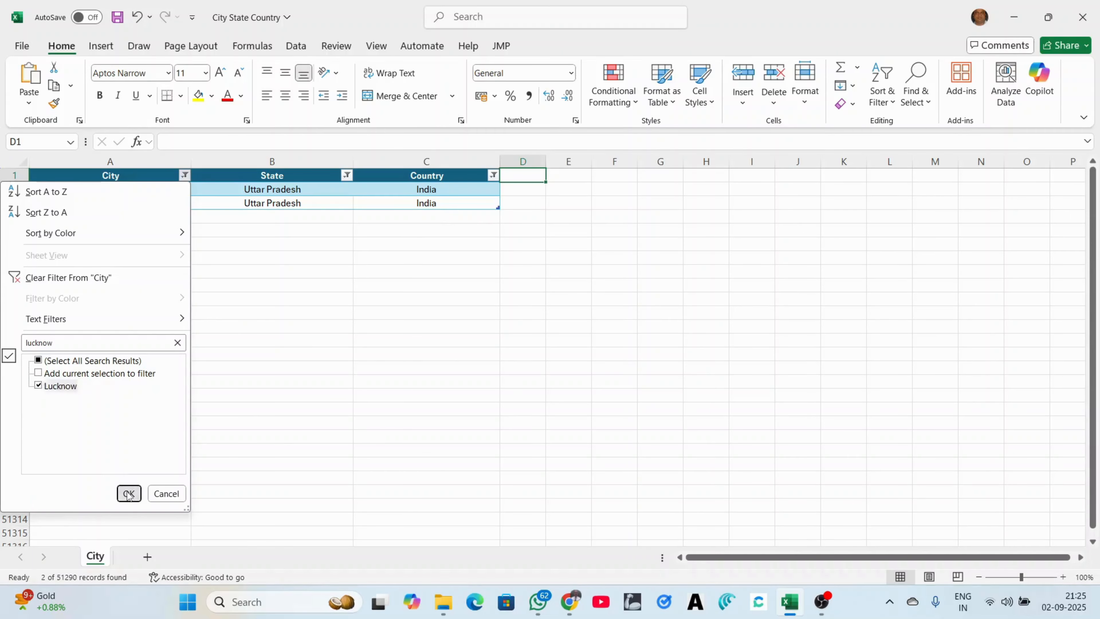
scroll(324, 457, "down", 8)
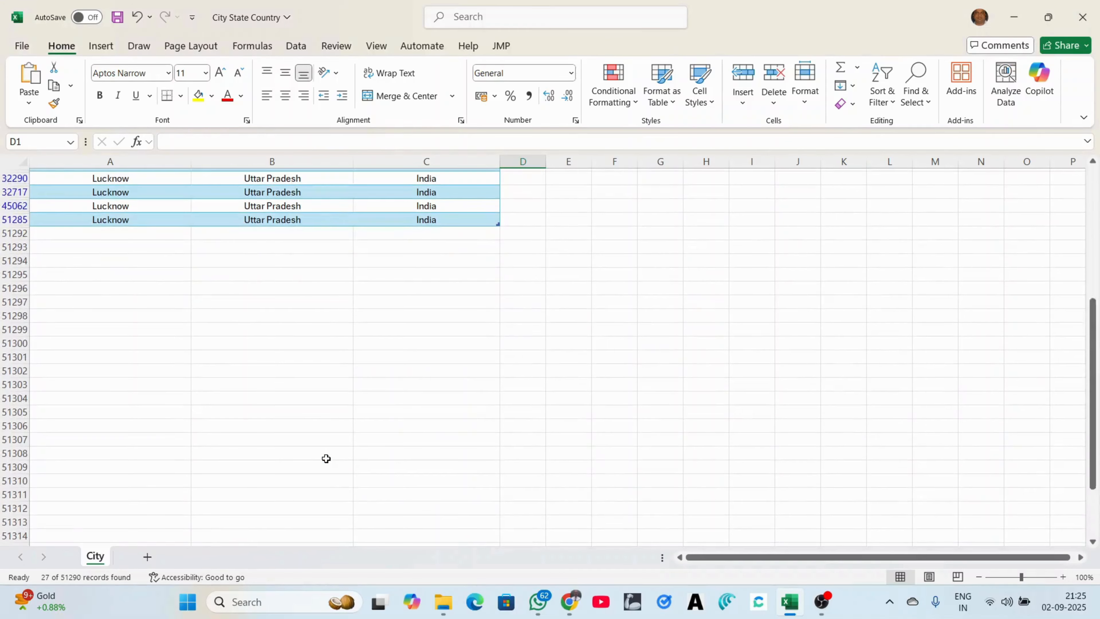
scroll(326, 459, "up", 7)
scroll(326, 458, "up", 1)
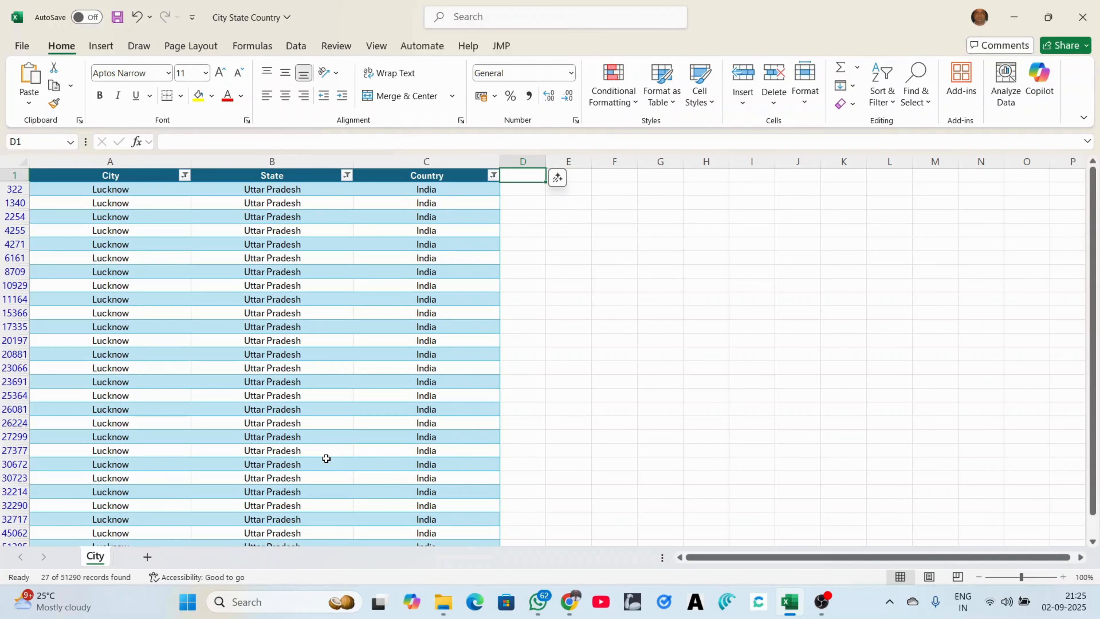
Clear the City, State and Country filters to show all 51290 records, then select C1
left_click(186, 177)
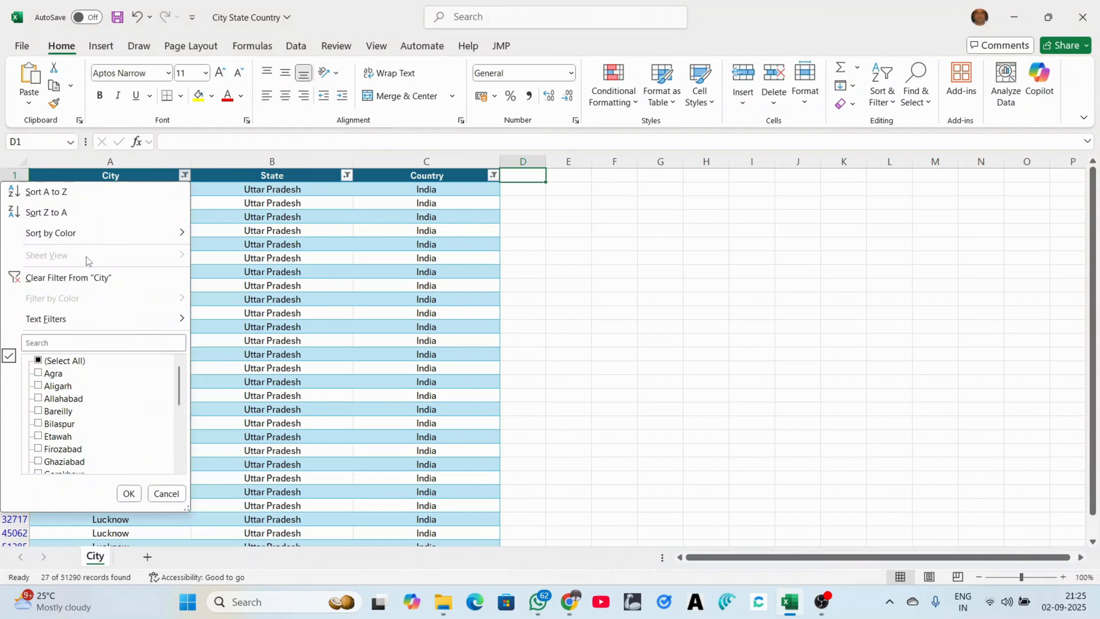
left_click(71, 283)
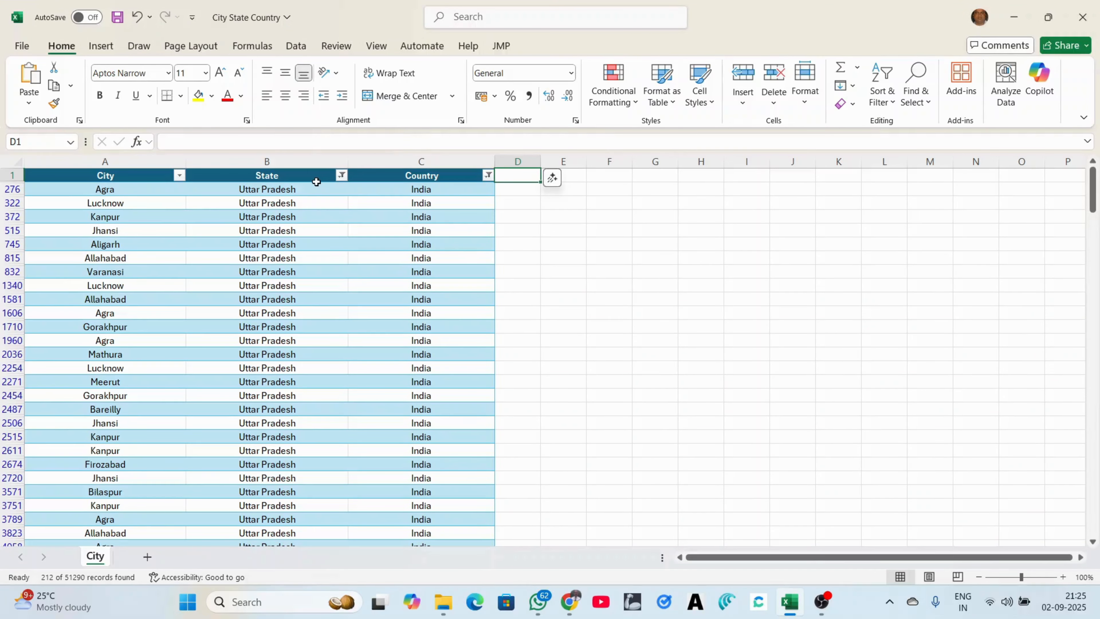
left_click(342, 176)
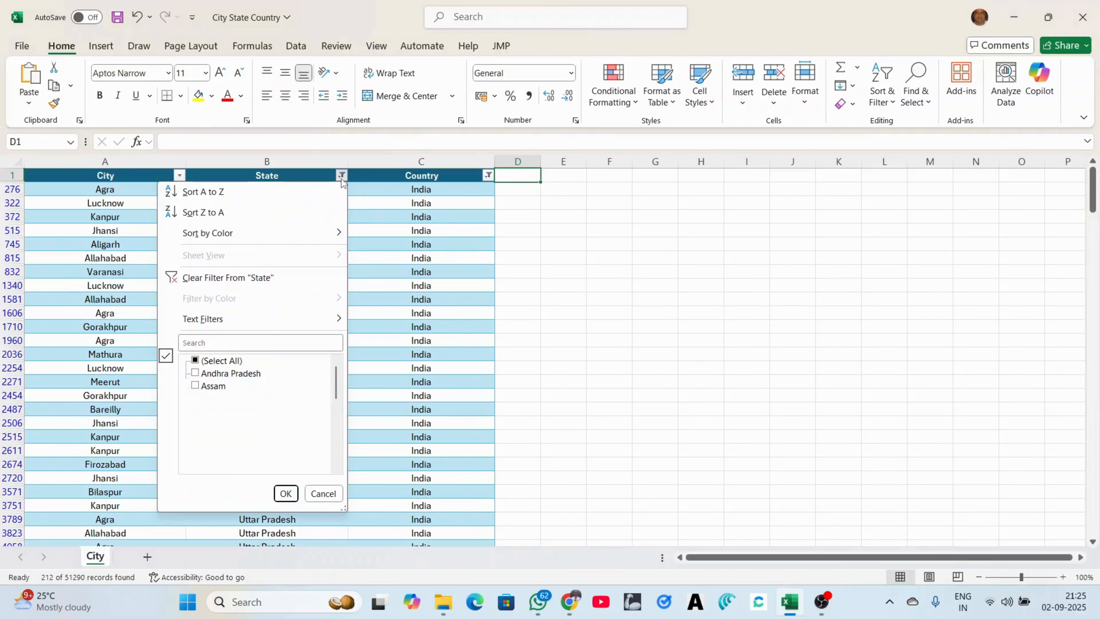
left_click(239, 277)
left_click(483, 175)
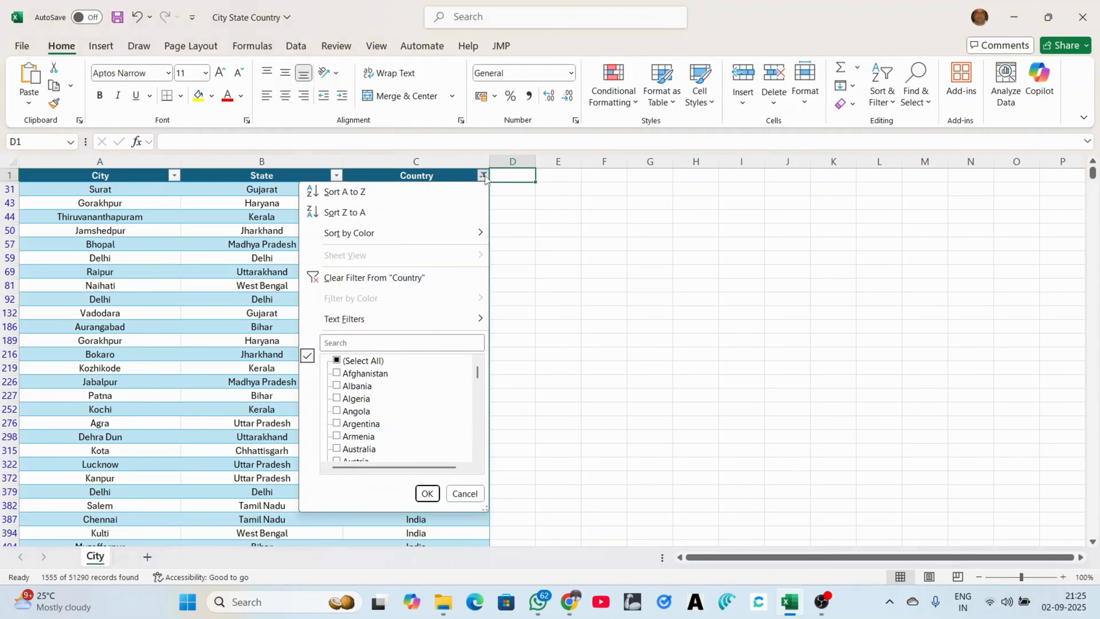
left_click(382, 278)
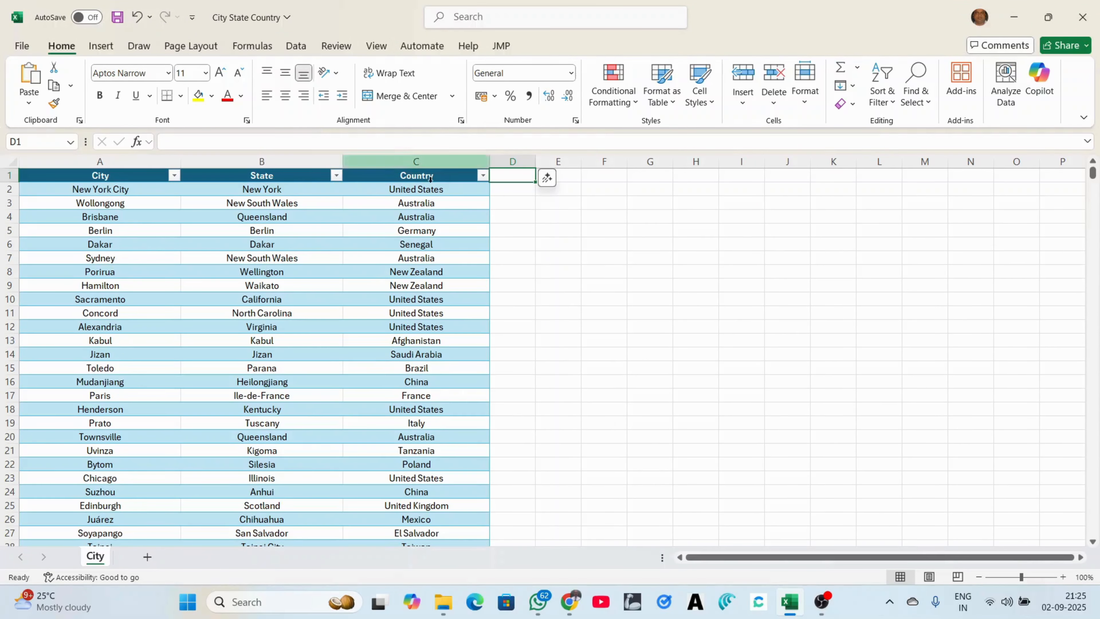
left_click(386, 179)
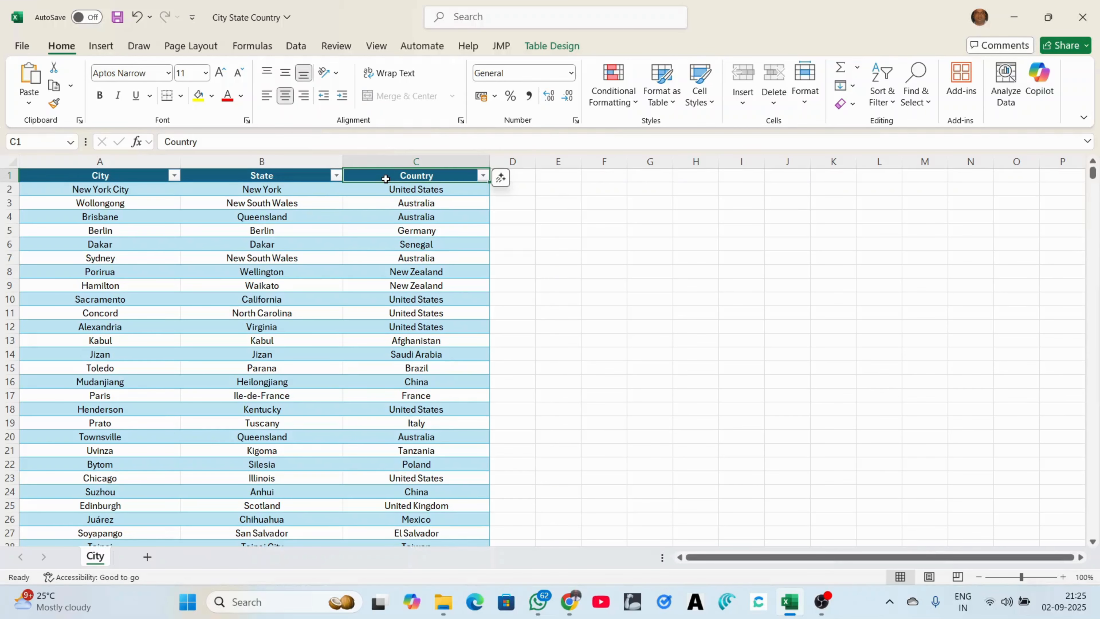
Insert a slicer for the Country field from the Table Design tab
left_click(557, 46)
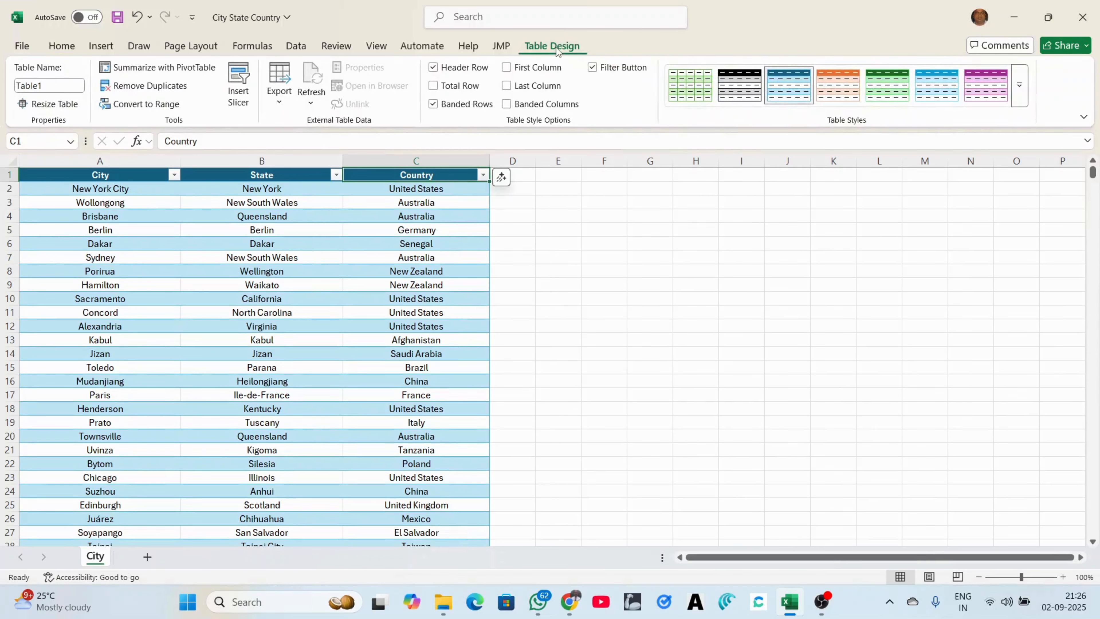
left_click(239, 74)
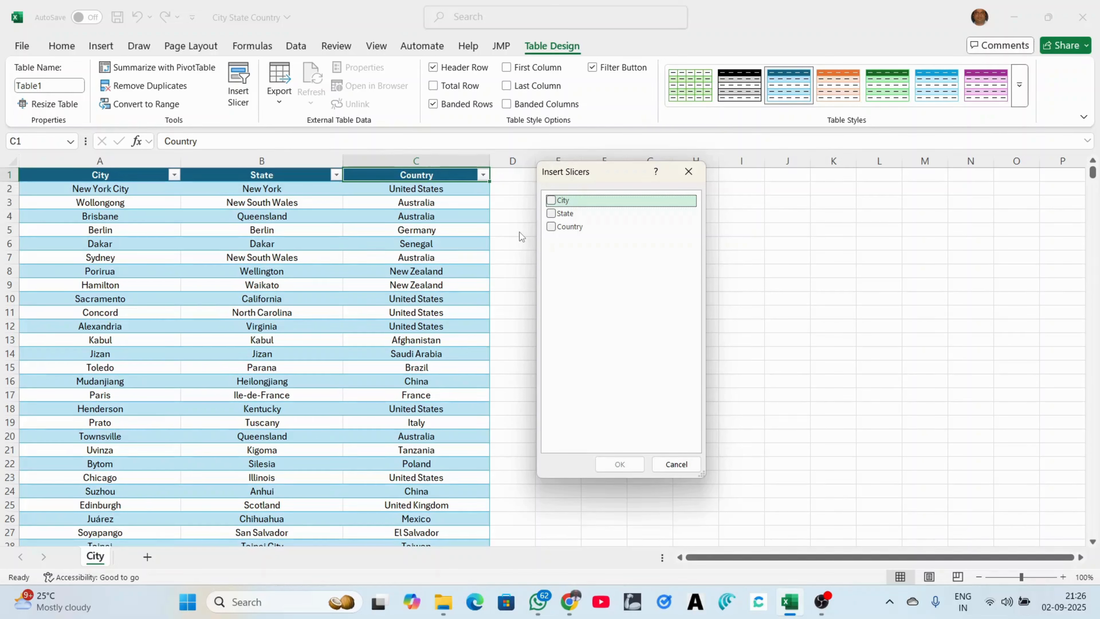
left_click(548, 230)
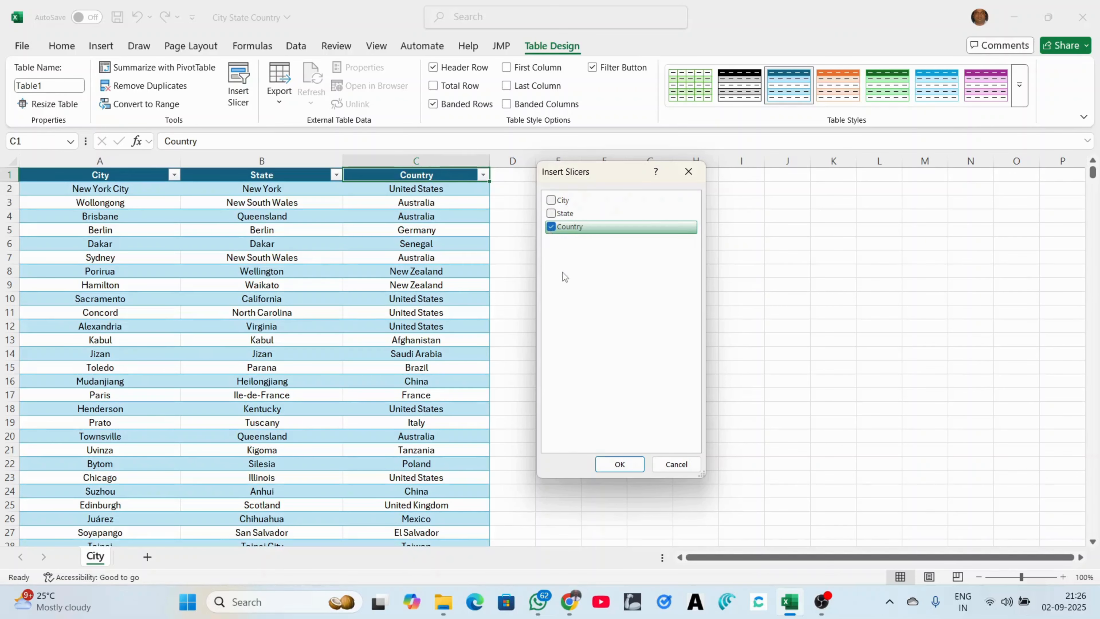
left_click(618, 464)
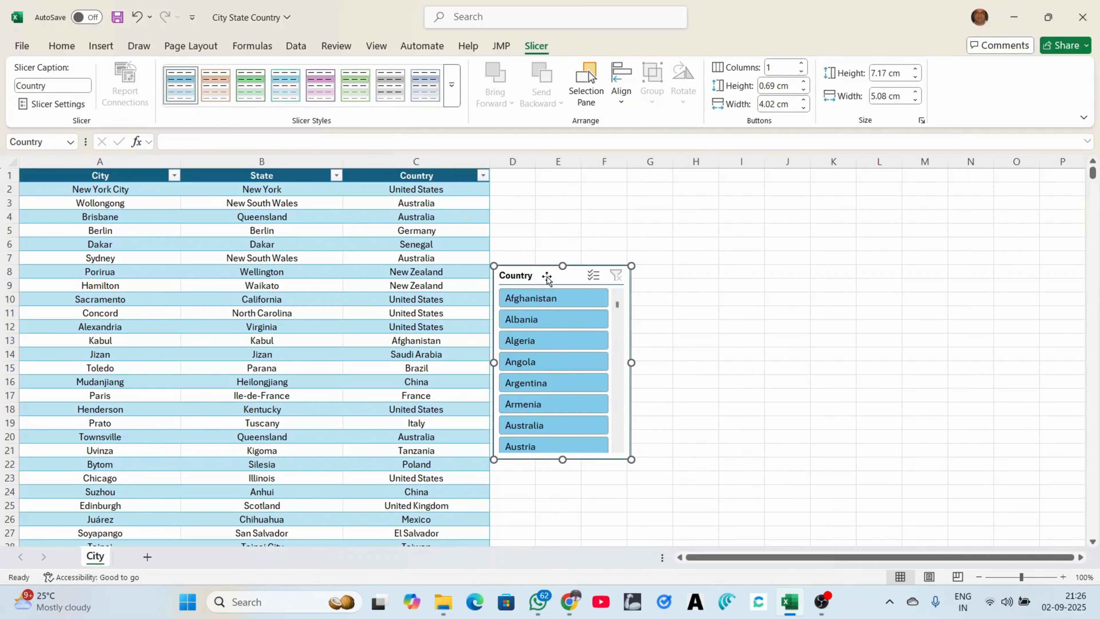
Move the Country slicer up beside the table and set its buttons to 4 columns
left_click_drag(546, 271, 589, 219)
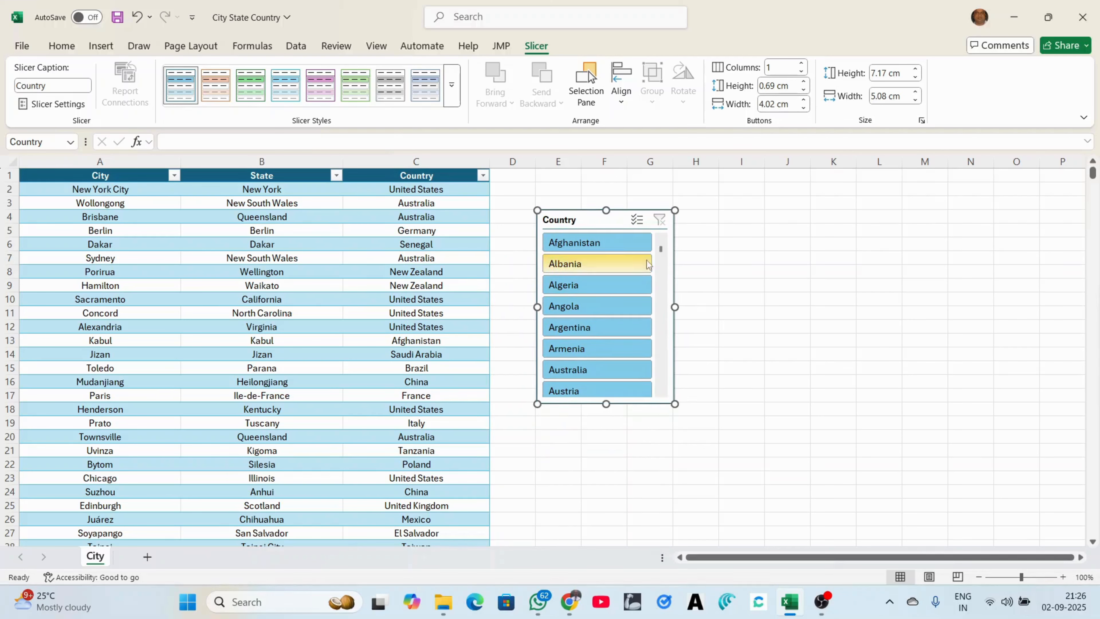
mouse_move(661, 250)
left_mouse_down()
mouse_move(665, 377)
mouse_move(660, 237)
left_mouse_up()
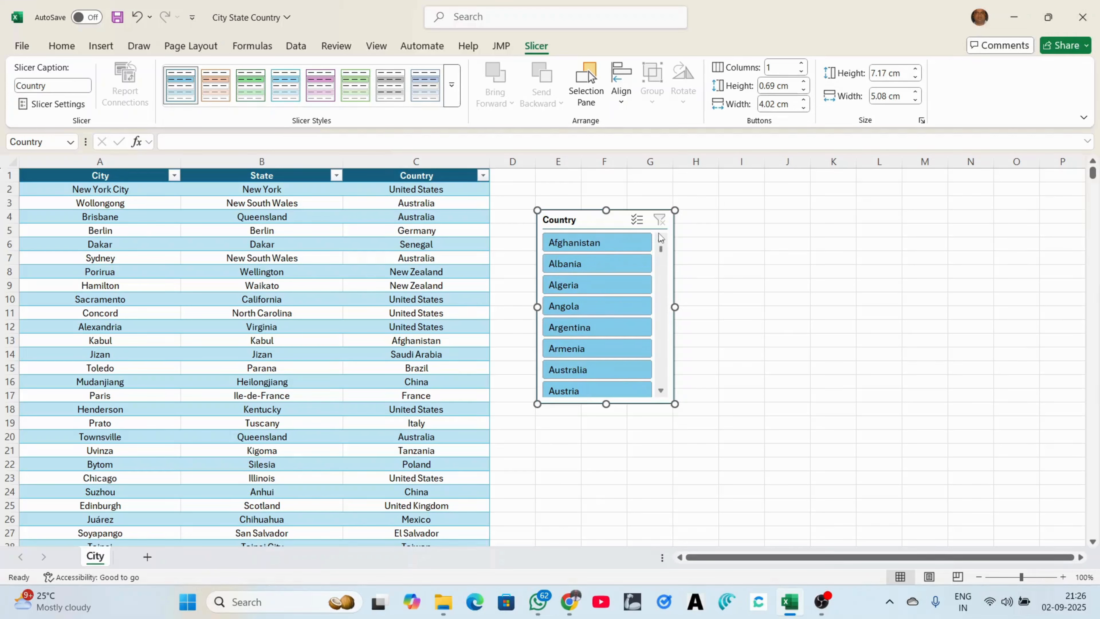
left_click(802, 64)
left_click(801, 64)
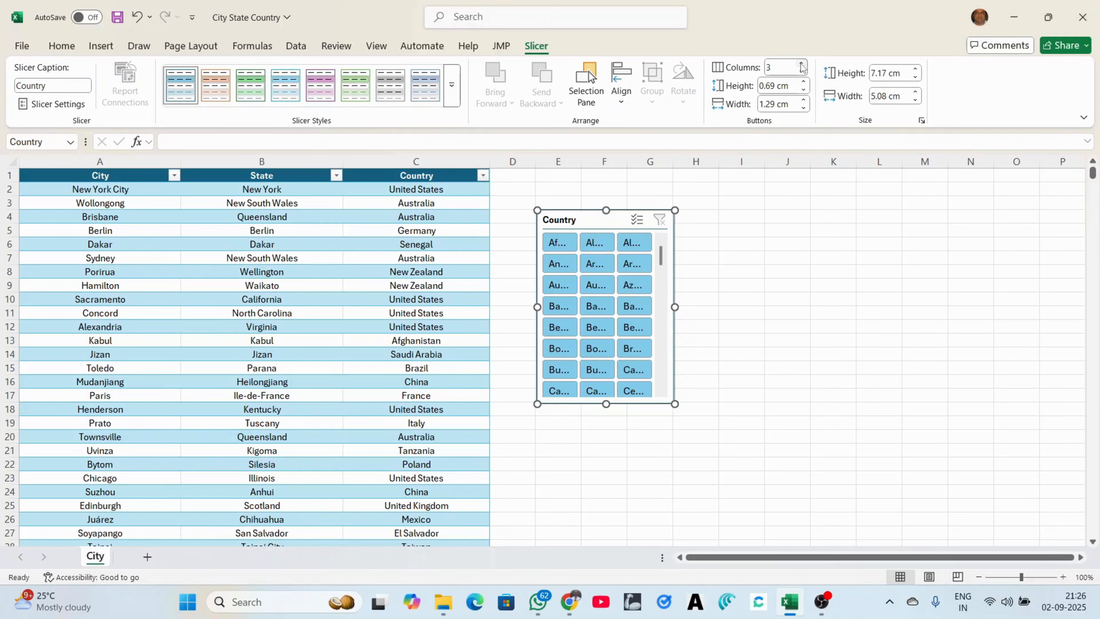
left_click(801, 64)
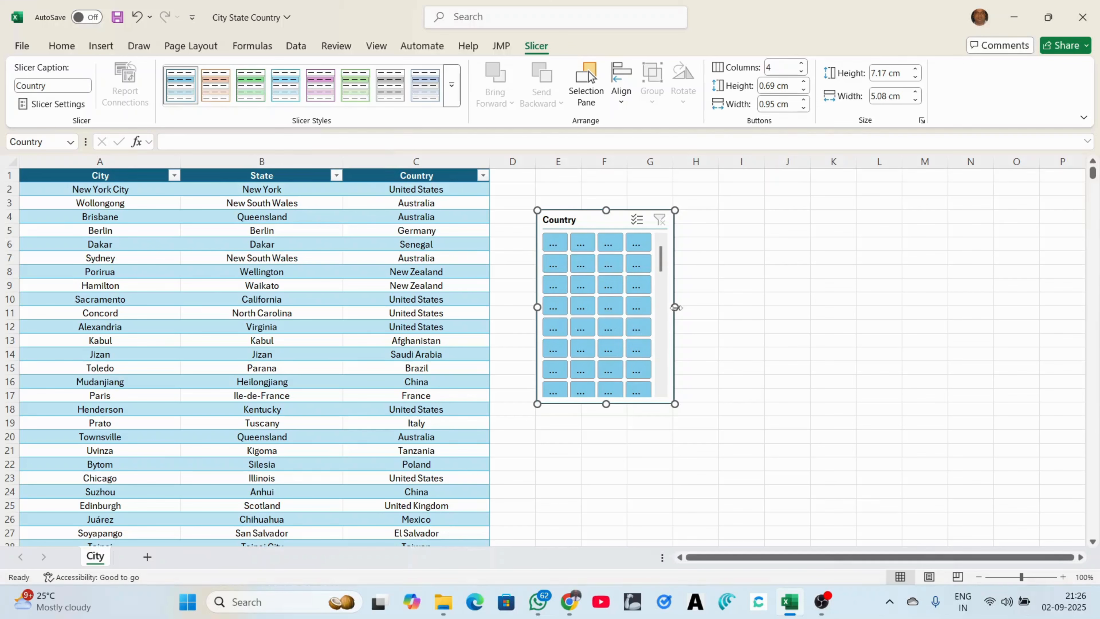
Widen the slicer to about column M, 15.26 cm wide by 7.17 cm high
left_click_drag(675, 307, 950, 306)
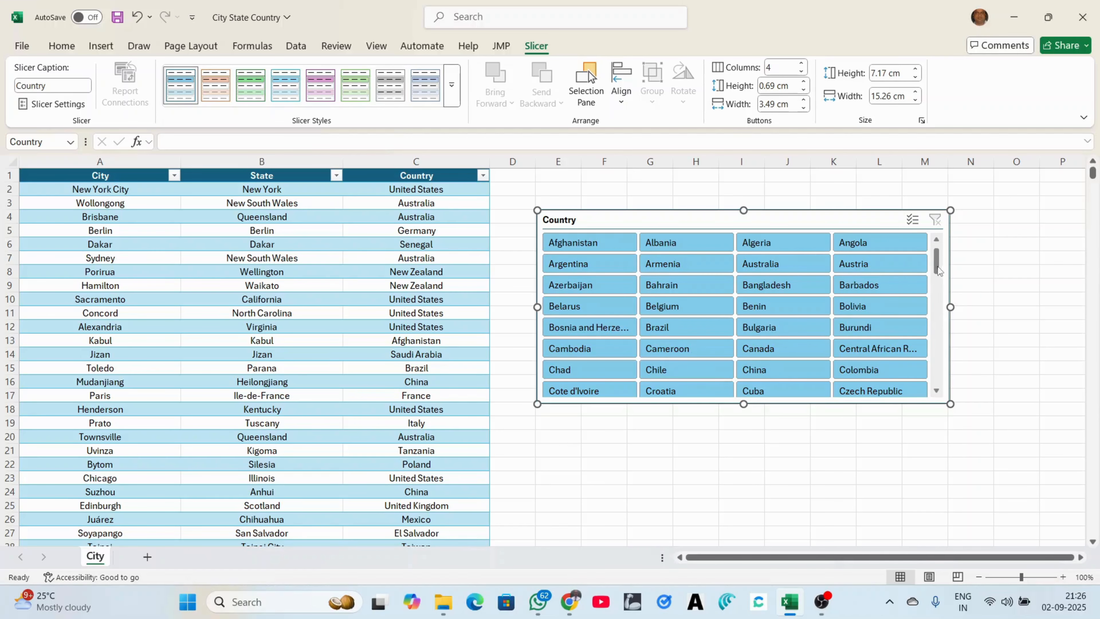
mouse_move(934, 258)
left_mouse_down()
mouse_move(936, 384)
mouse_move(938, 247)
left_mouse_up()
mouse_move(935, 265)
left_mouse_down()
mouse_move(938, 378)
mouse_move(942, 252)
left_mouse_up()
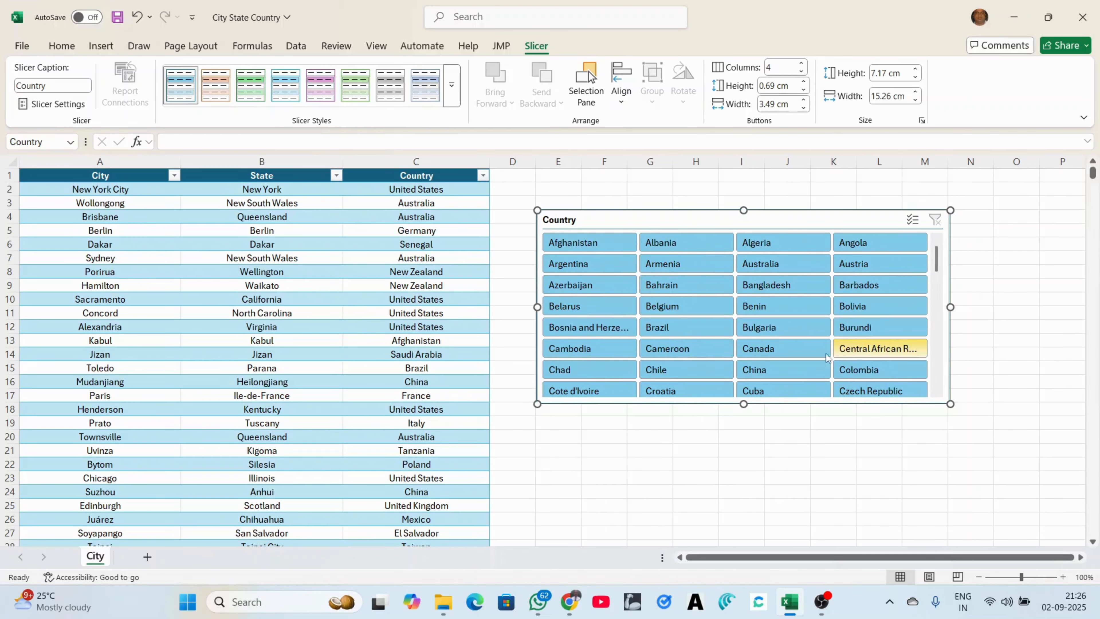
left_click(795, 369)
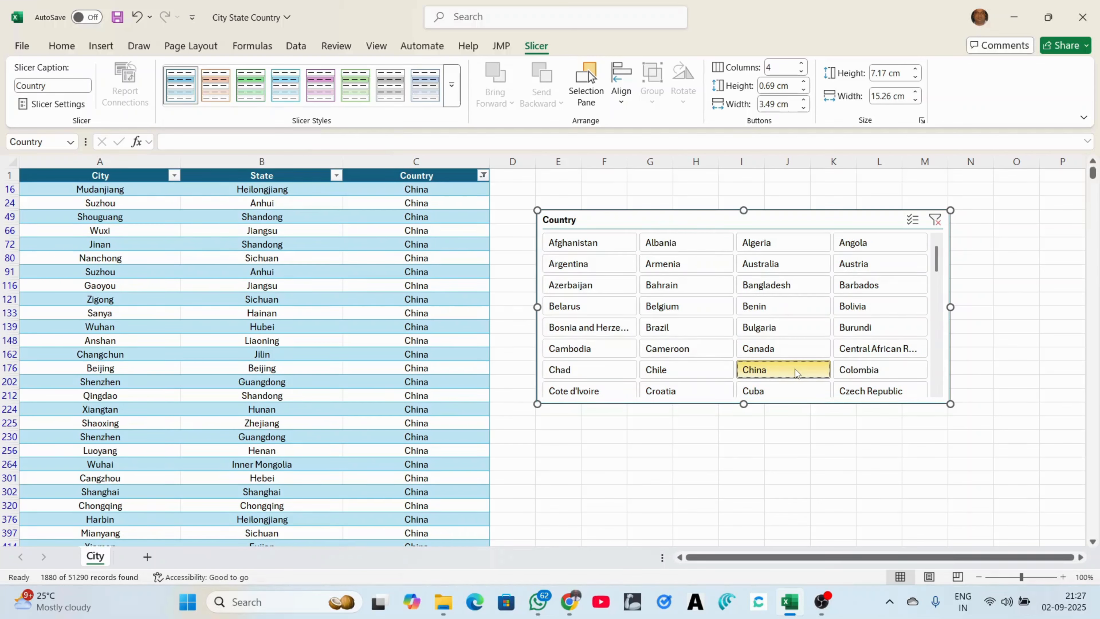
left_click(795, 353)
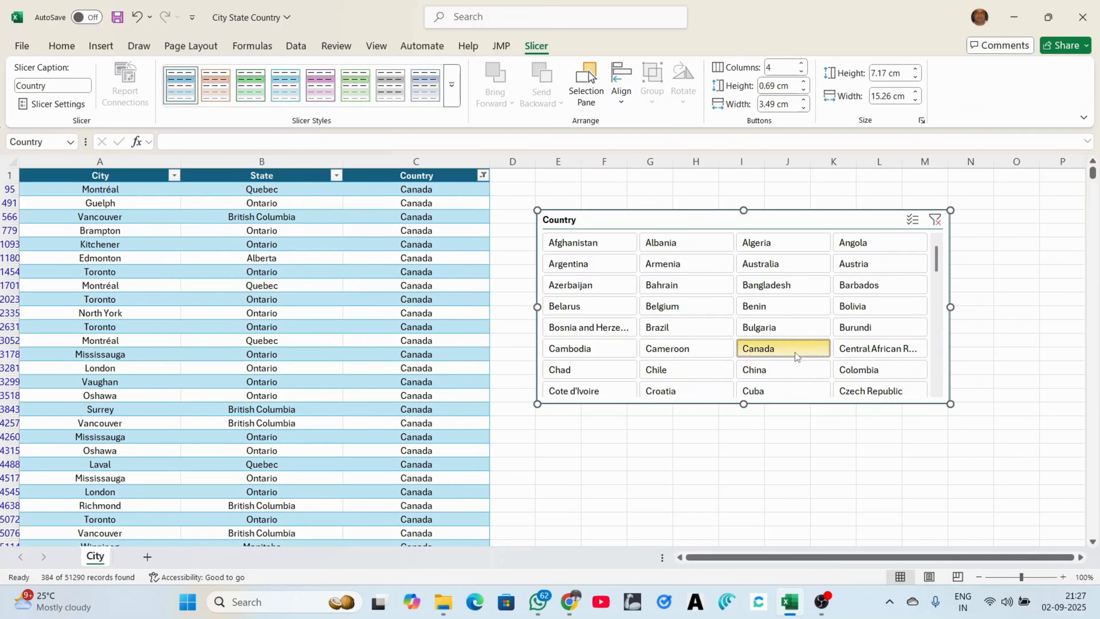
left_click(774, 268)
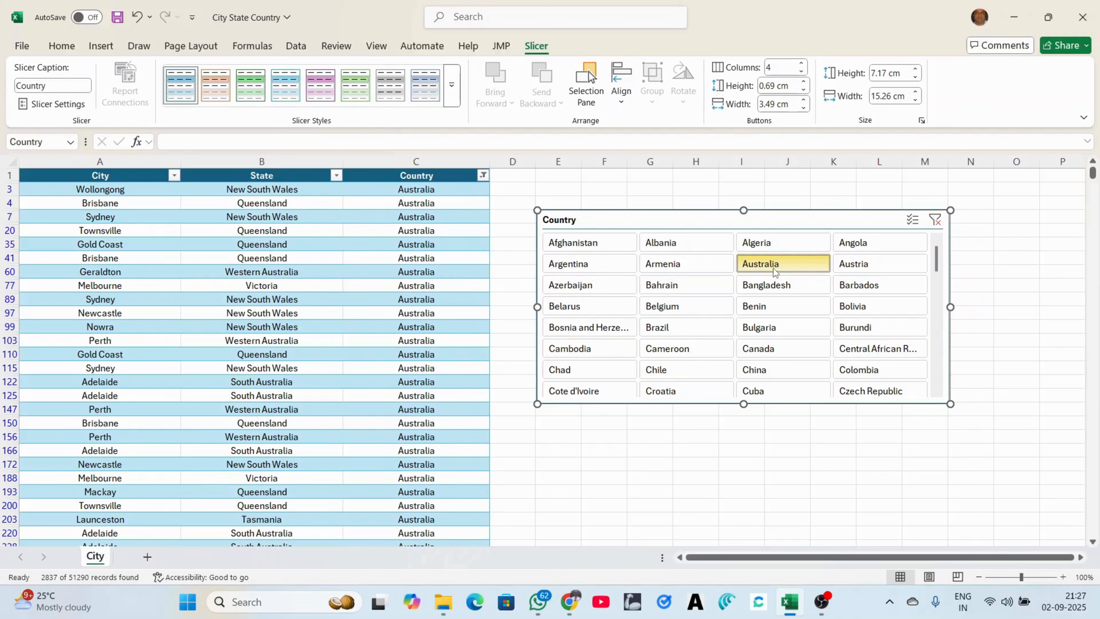
left_click(936, 224)
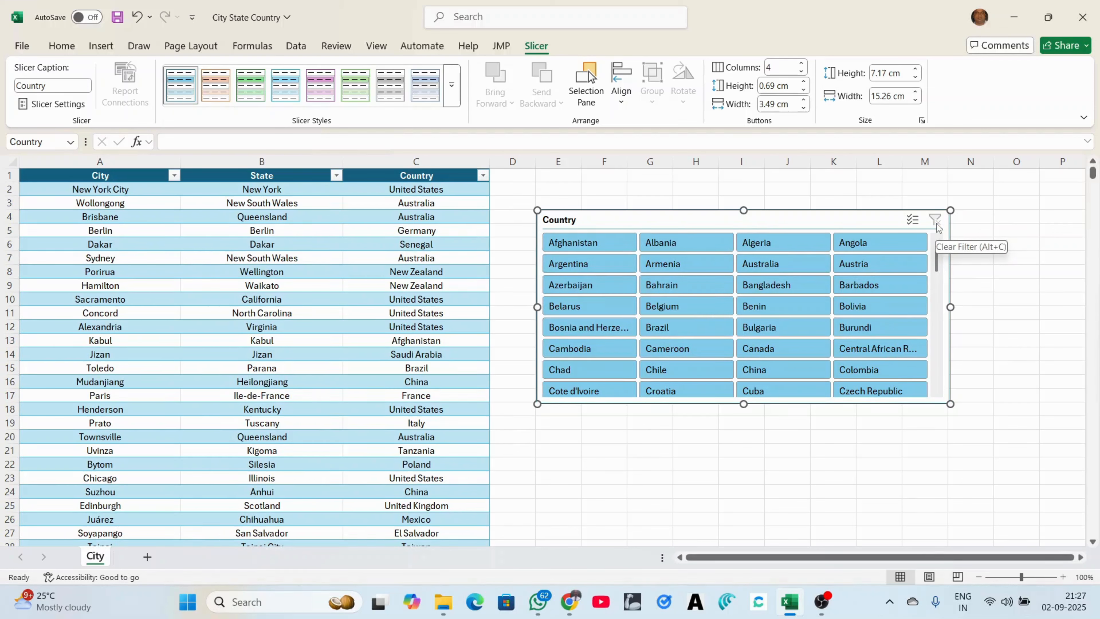
left_click(781, 424)
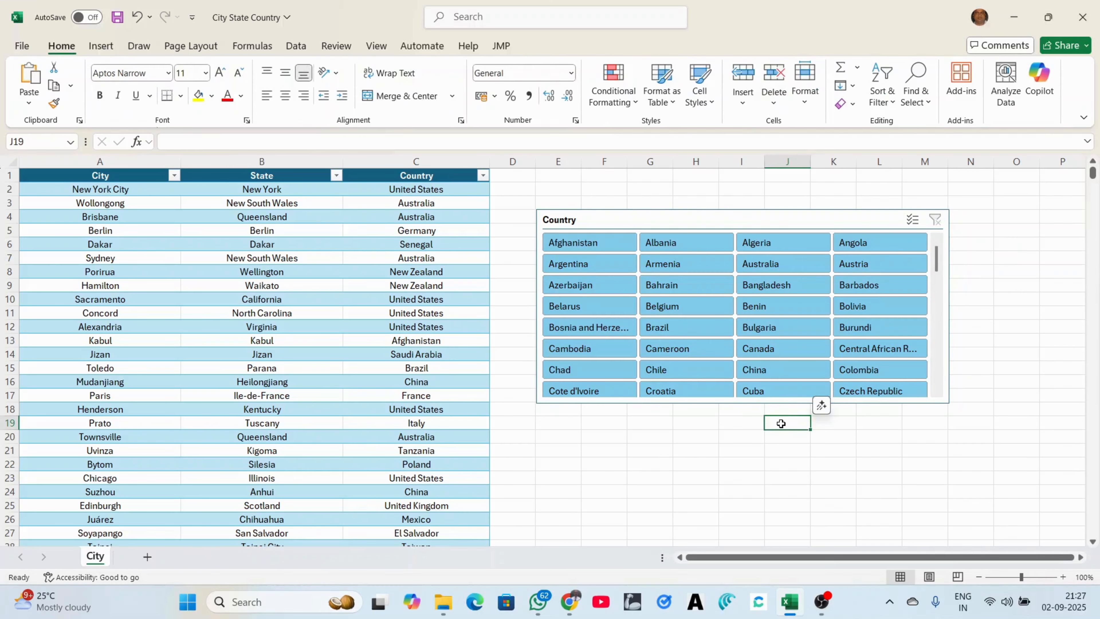